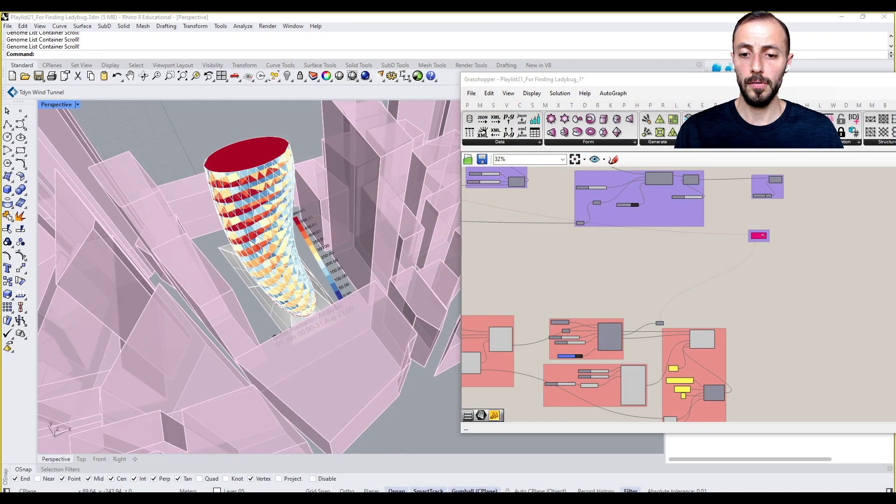
# Step: Set the wire display of the Surface parameter connected to the diamond and tri panels to Hidden, keeping it connected
pyautogui.scroll(-4, 682, 303)
pyautogui.moveTo(681, 304); pyautogui.dragTo(728, 278, button='right')
pyautogui.scroll(3, 742, 258)
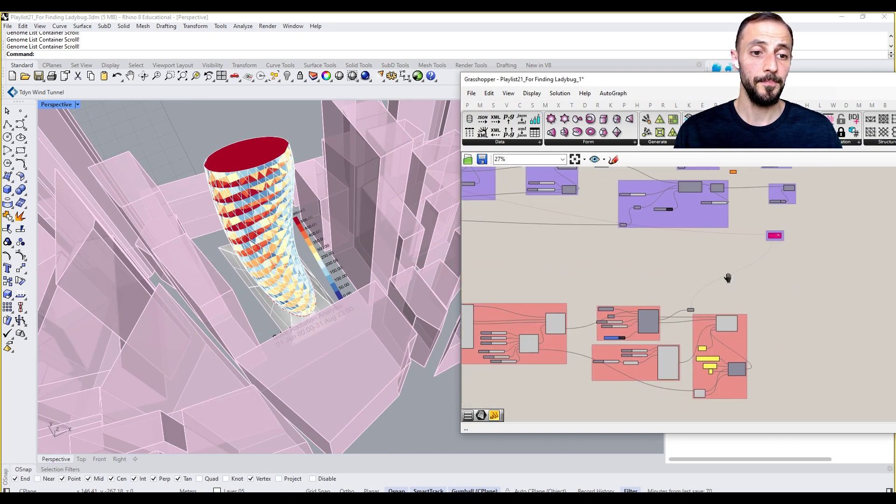
pyautogui.scroll(3, 728, 278)
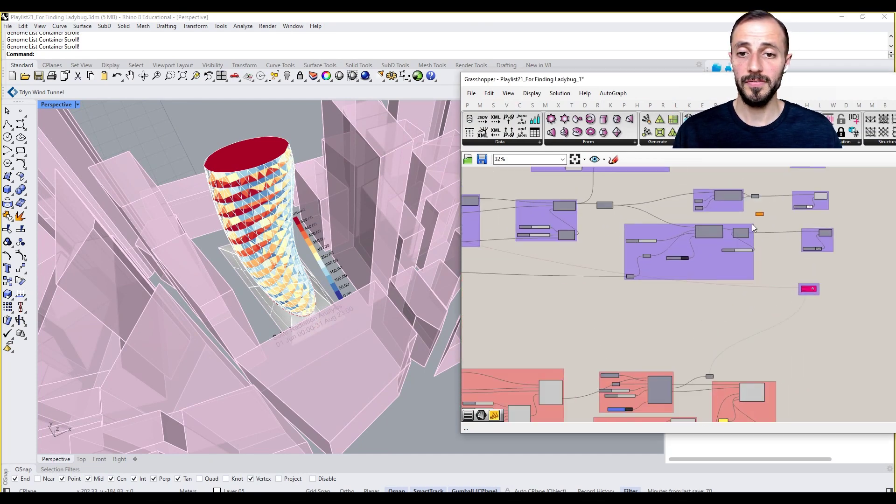
pyautogui.scroll(6, 750, 219)
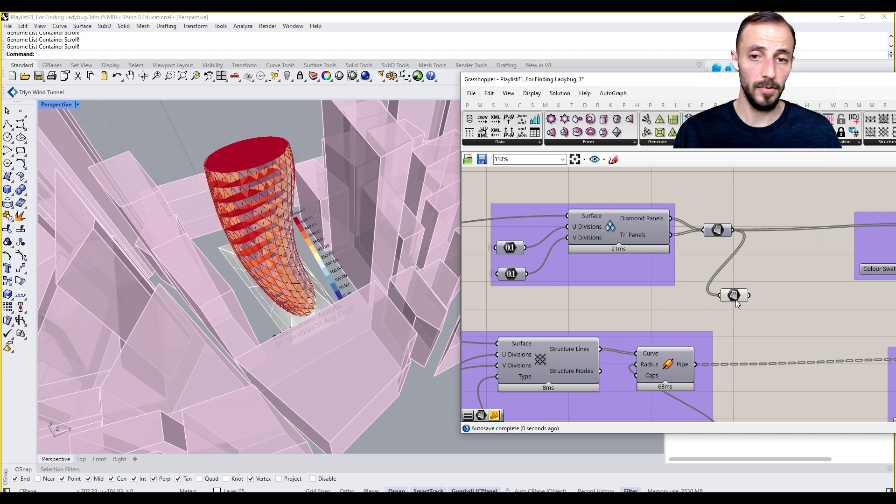
pyautogui.click(736, 298)
pyautogui.rightClick(735, 299)
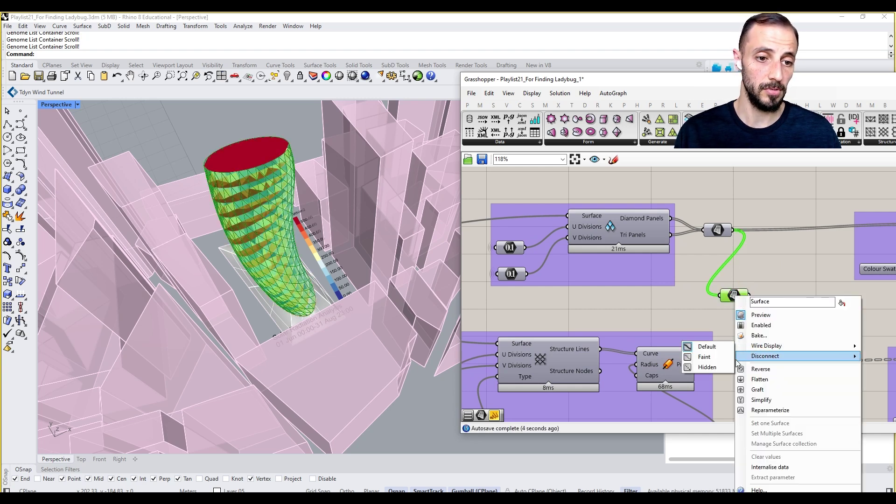
pyautogui.click(712, 367)
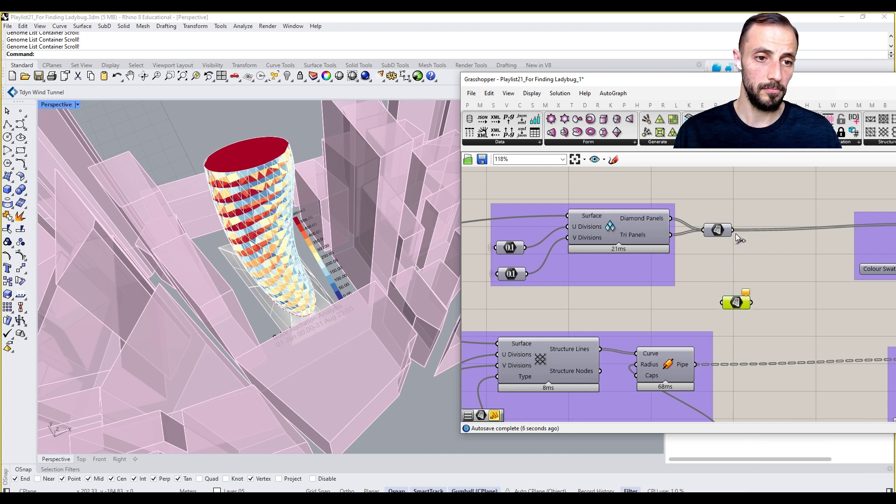
pyautogui.moveTo(721, 306); pyautogui.dragTo(722, 304)
pyautogui.rightClick(729, 301)
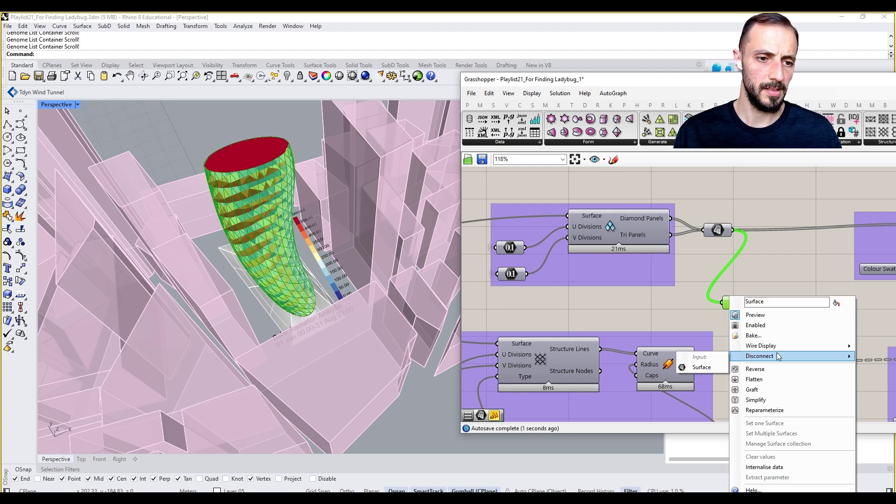
pyautogui.moveTo(774, 346)
pyautogui.click(707, 367)
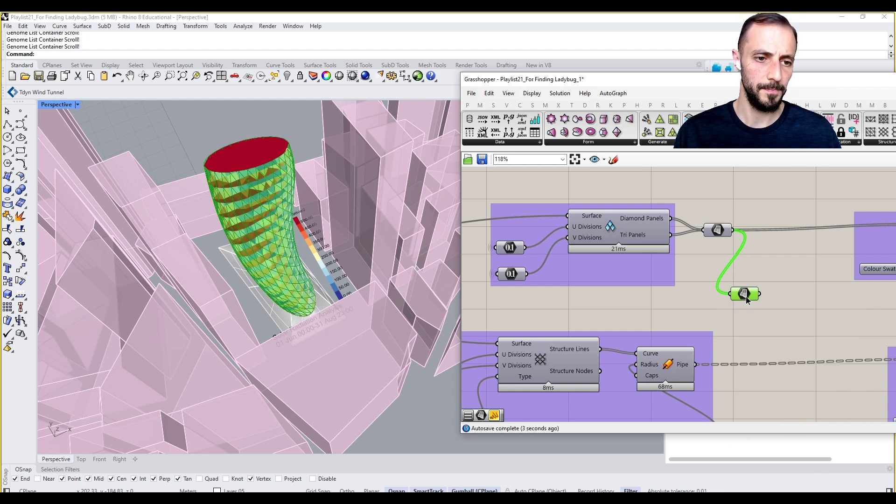
# Step: Move the hidden-wire Surface parameter down to the free canvas just above the radiation study group's Edges/Surfaces component
pyautogui.scroll(-8, 753, 278)
pyautogui.moveTo(746, 297); pyautogui.dragTo(704, 315)
pyautogui.scroll(5, 679, 371)
pyautogui.scroll(3, 728, 370)
pyautogui.scroll(-6, 707, 315)
pyautogui.scroll(3, 756, 316)
pyautogui.moveTo(710, 315); pyautogui.dragTo(785, 295, button='right')
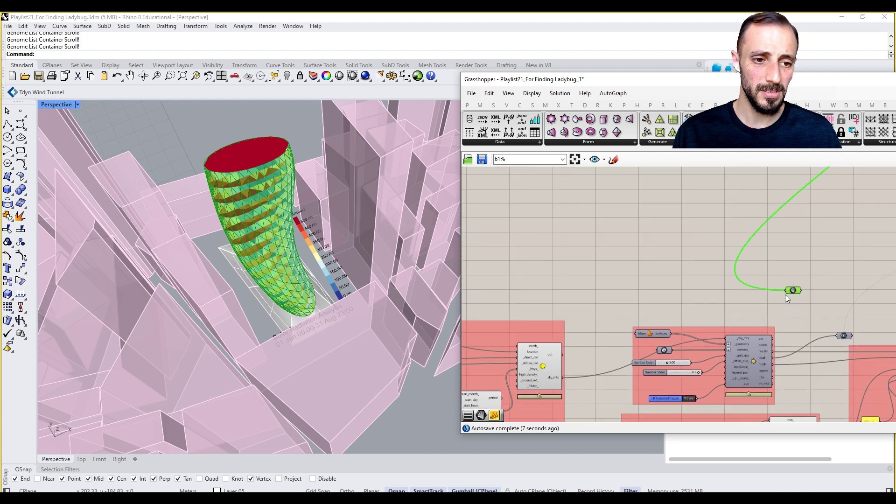
pyautogui.moveTo(787, 292); pyautogui.dragTo(683, 298)
pyautogui.scroll(3, 657, 318)
pyautogui.moveTo(649, 344); pyautogui.dragTo(630, 345)
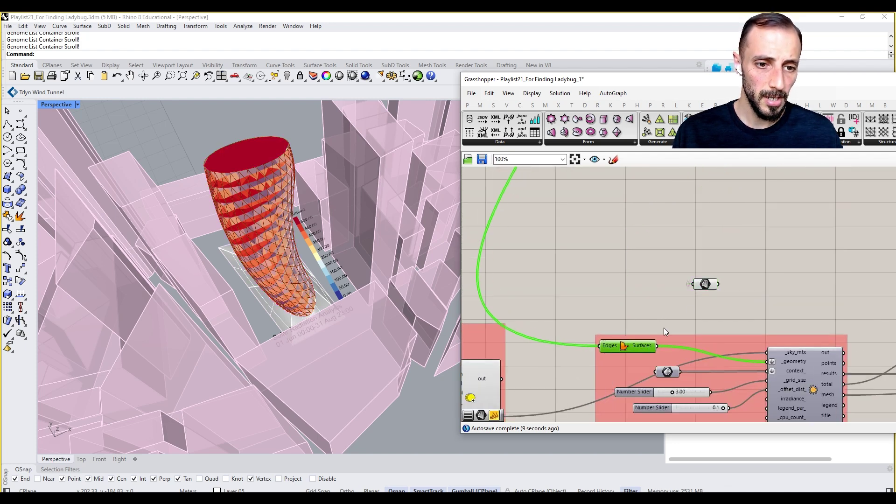
pyautogui.hotkey('ctrl', 'z')
# Step: Add a Stream Filter and connect the Surface parameter to Stream 0 and the Edges component's Surfaces output to Stream 1
pyautogui.doubleClick(714, 283)
pyautogui.write('s')
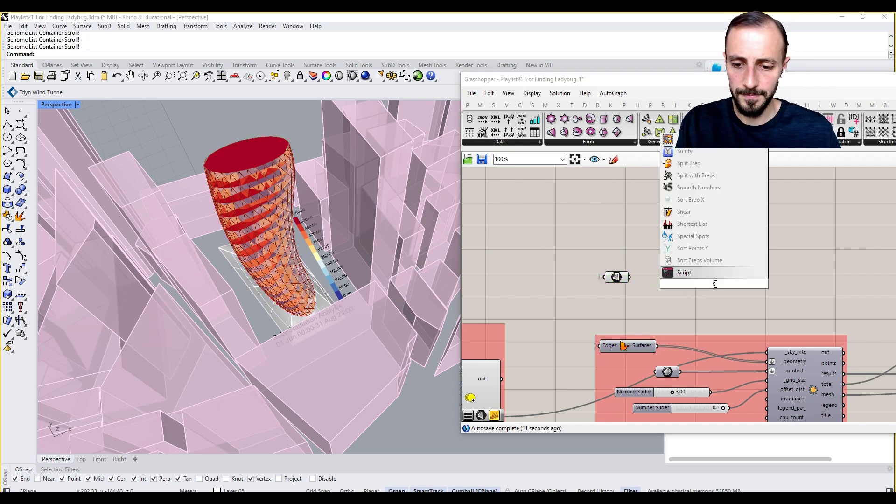
pyautogui.write('tream')
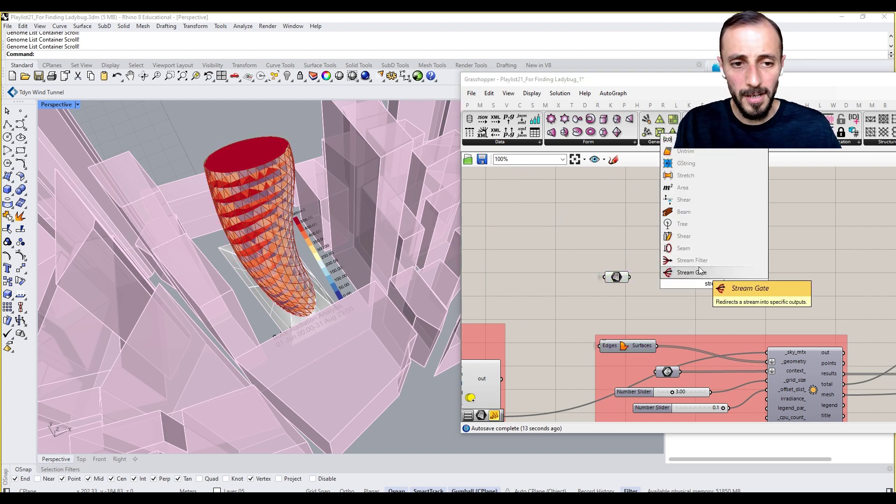
pyautogui.click(686, 273)
pyautogui.scroll(1, 630, 280)
pyautogui.moveTo(686, 285); pyautogui.dragTo(712, 282)
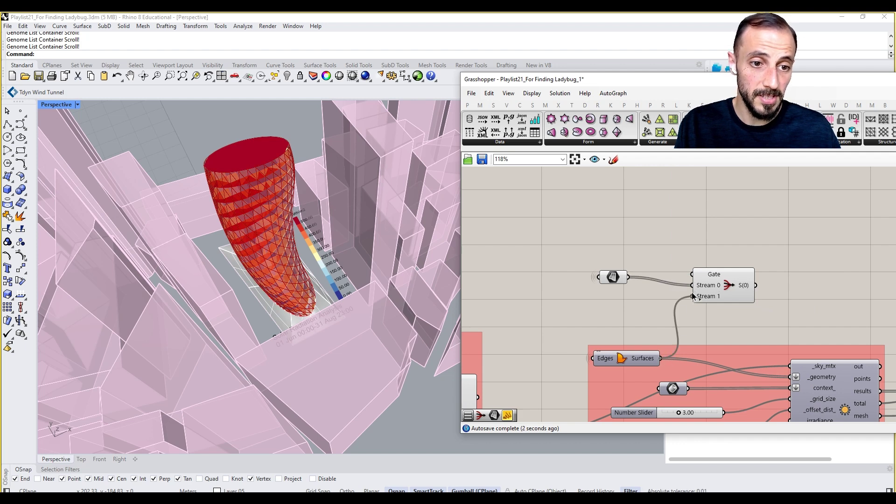
# Step: Turn off the preview of the Surface parameter and the Edges/Surfaces component
pyautogui.moveTo(646, 253); pyautogui.dragTo(580, 364)
pyautogui.rightClick(539, 290)
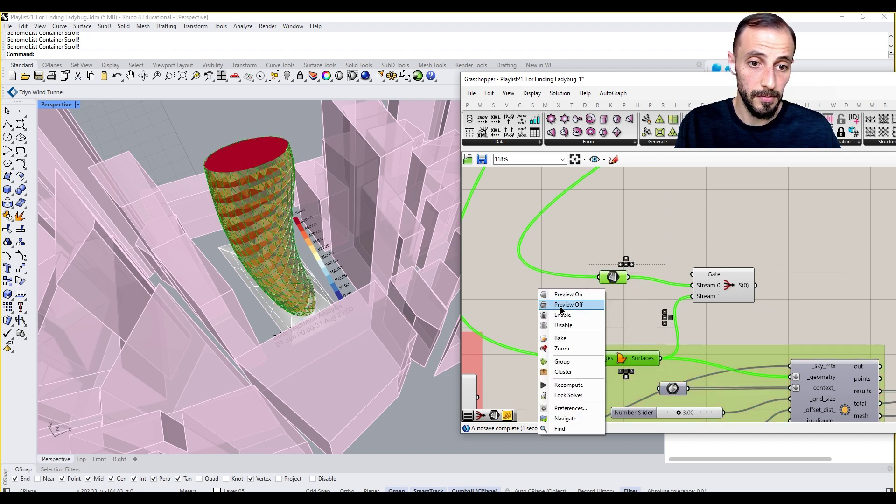
pyautogui.click(562, 306)
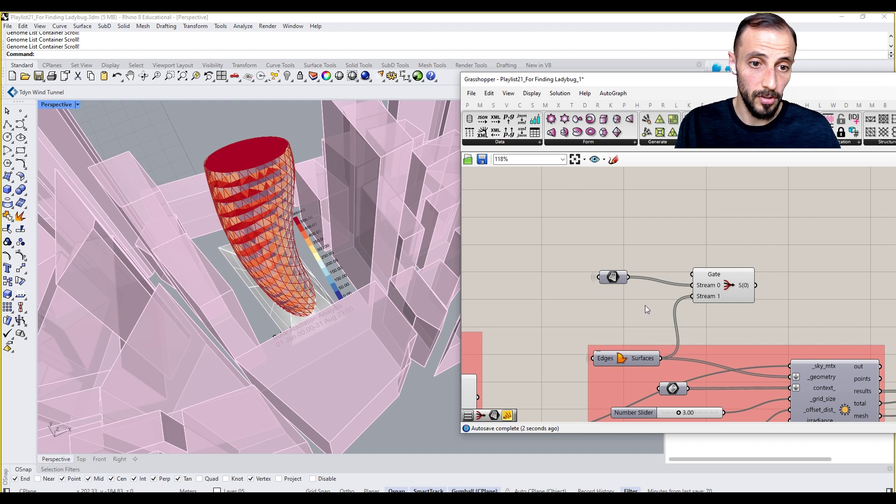
# Step: Add a Value List component above the Stream Filter
pyautogui.doubleClick(699, 244)
pyautogui.write('value')
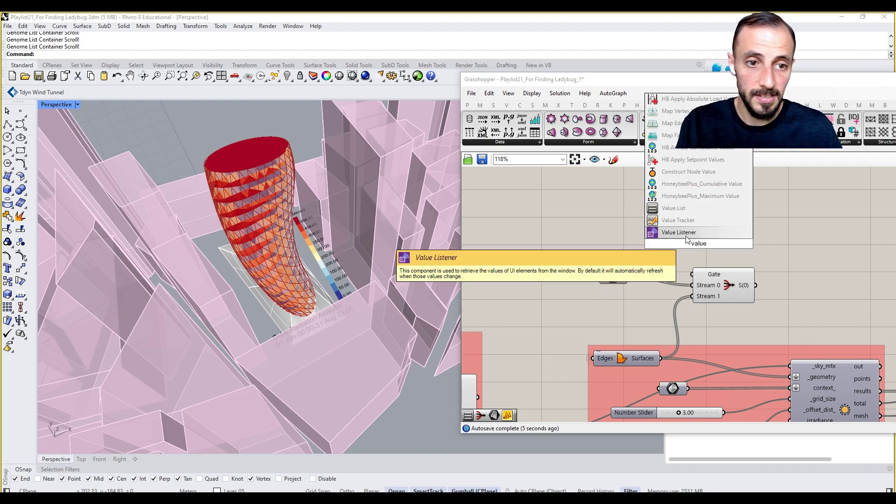
pyautogui.click(690, 209)
# Step: Define the Value List's entries as Facade = 0 and Slabs = 1, removing the remaining default entries
pyautogui.rightClick(677, 243)
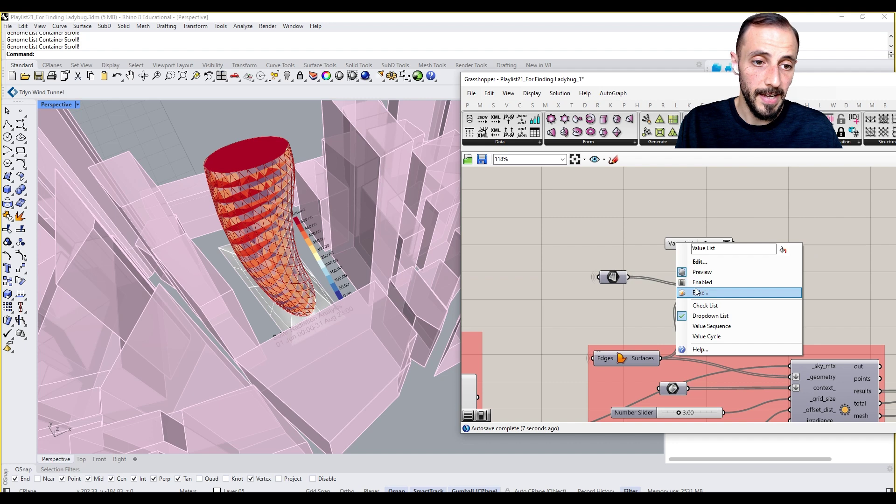
pyautogui.click(699, 261)
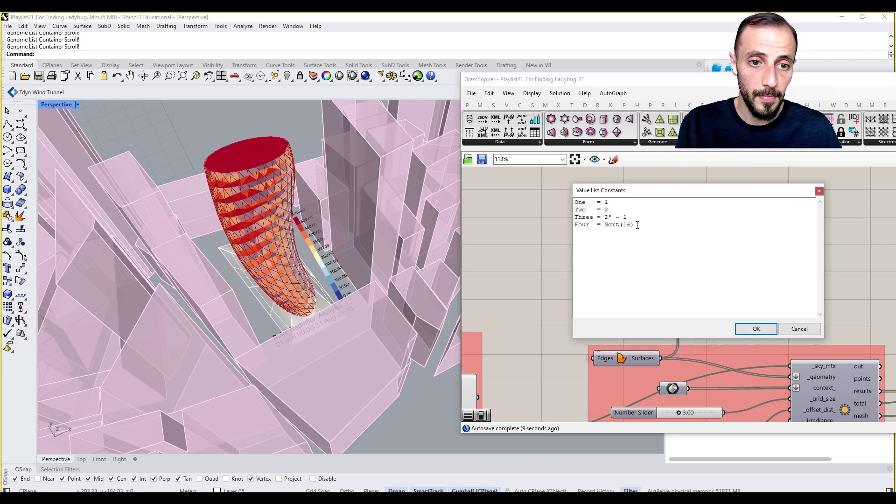
pyautogui.moveTo(637, 225); pyautogui.dragTo(610, 211)
pyautogui.press('Delete')
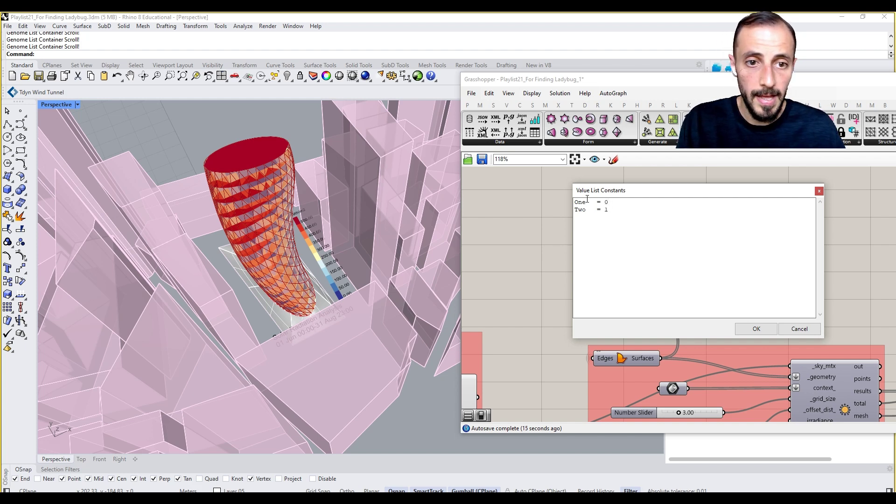
pyautogui.write('Facad')
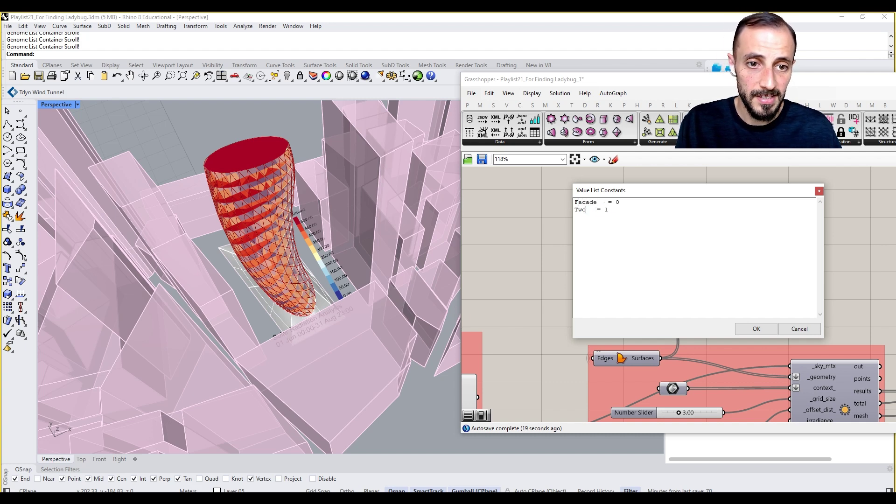
pyautogui.moveTo(587, 210); pyautogui.dragTo(559, 212)
pyautogui.write('Slabs')
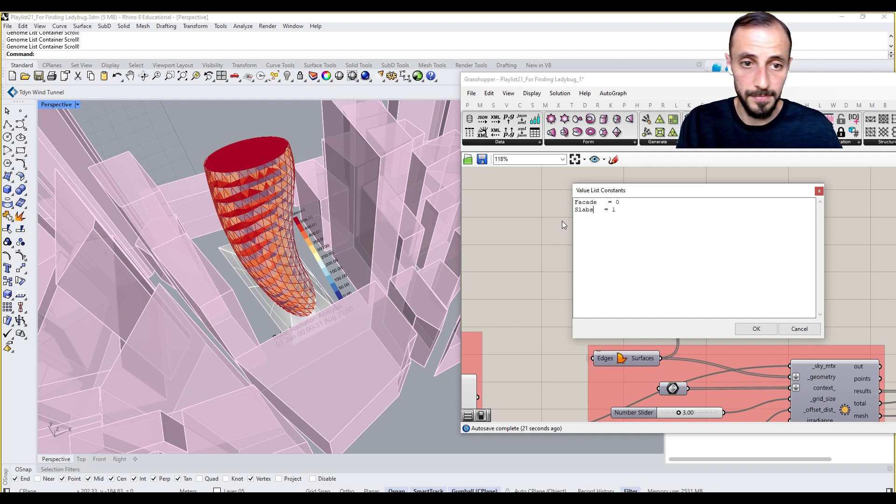
pyautogui.click(757, 328)
# Step: Connect the Value List to the Gate input of the Stream Filter, keeping Facade selected
pyautogui.moveTo(736, 283); pyautogui.dragTo(697, 240, button='right')
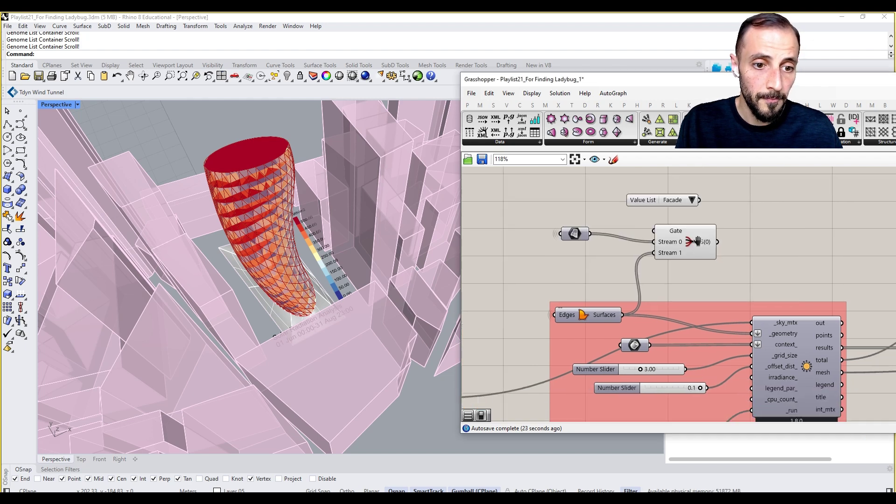
pyautogui.scroll(-5, 698, 242)
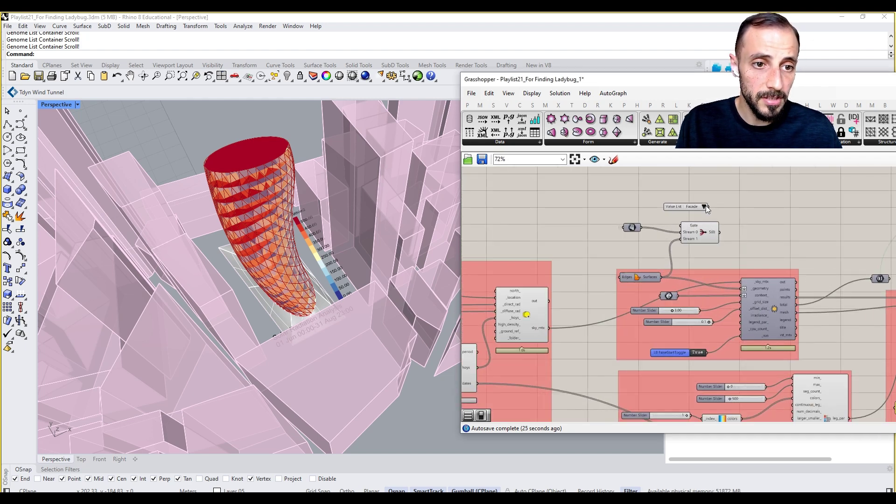
pyautogui.click(705, 205)
pyautogui.click(726, 213)
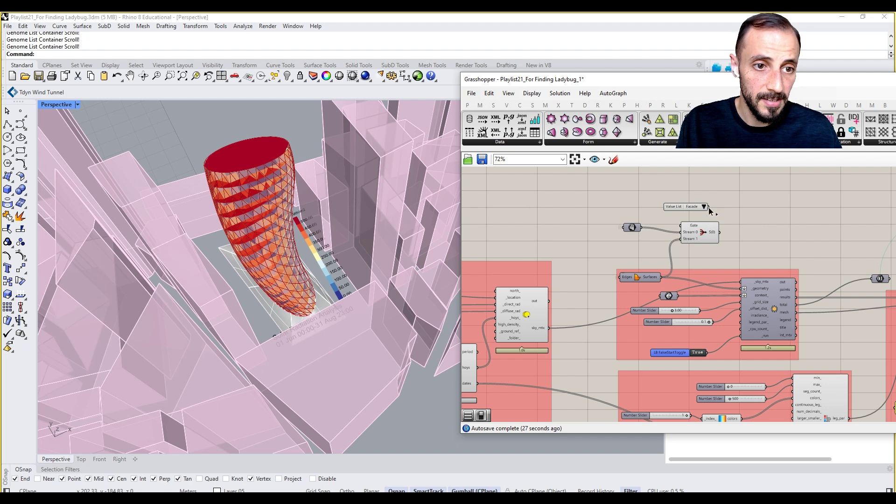
# Step: Turn off the Stream Filter's preview and move the Value List above the Surface parameter
pyautogui.click(692, 230)
pyautogui.rightClick(713, 237)
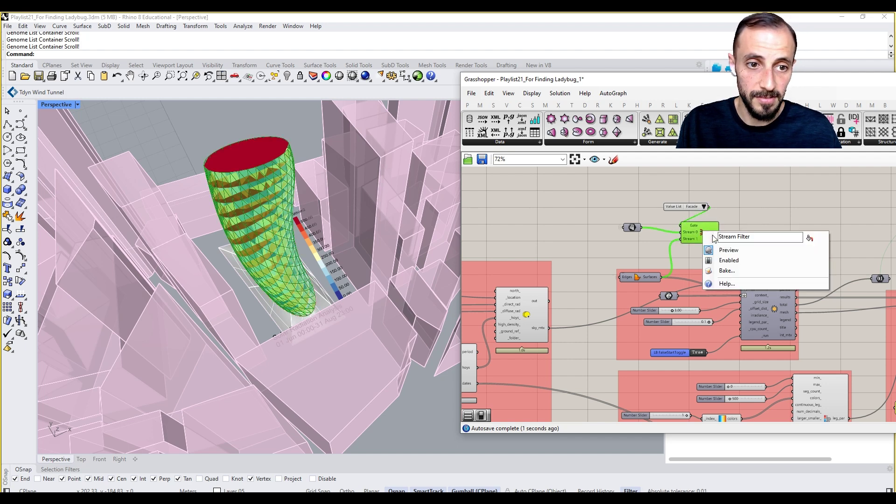
pyautogui.click(709, 214)
pyautogui.moveTo(674, 208); pyautogui.dragTo(617, 205)
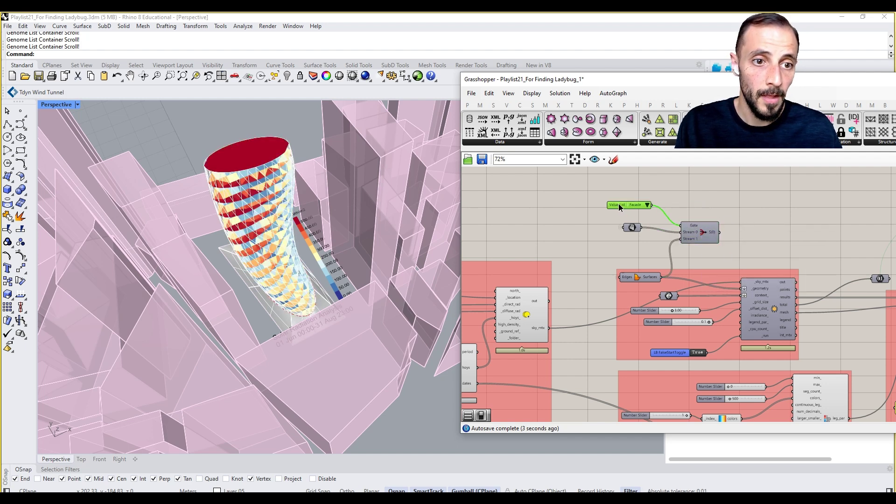
pyautogui.click(721, 219)
# Step: Set the radiation study's run toggle to False and connect the Stream Filter's output to its _geometry input
pyautogui.moveTo(742, 231); pyautogui.dragTo(730, 221, button='right')
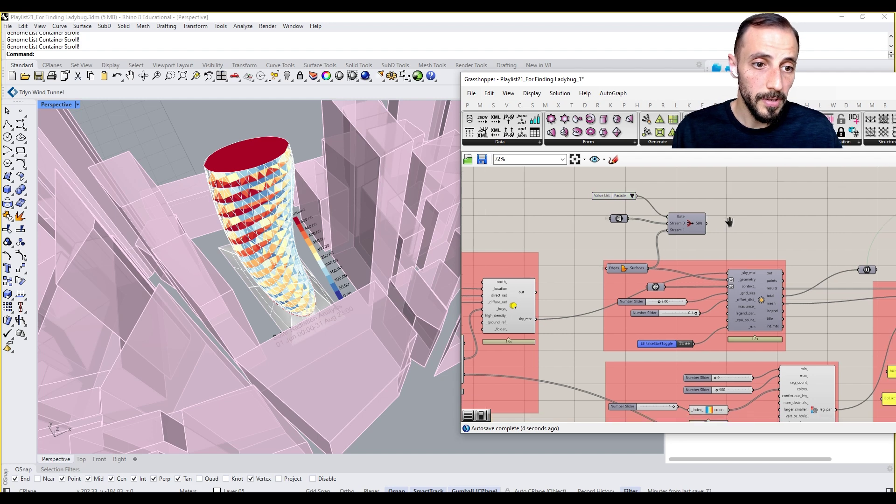
pyautogui.doubleClick(685, 344)
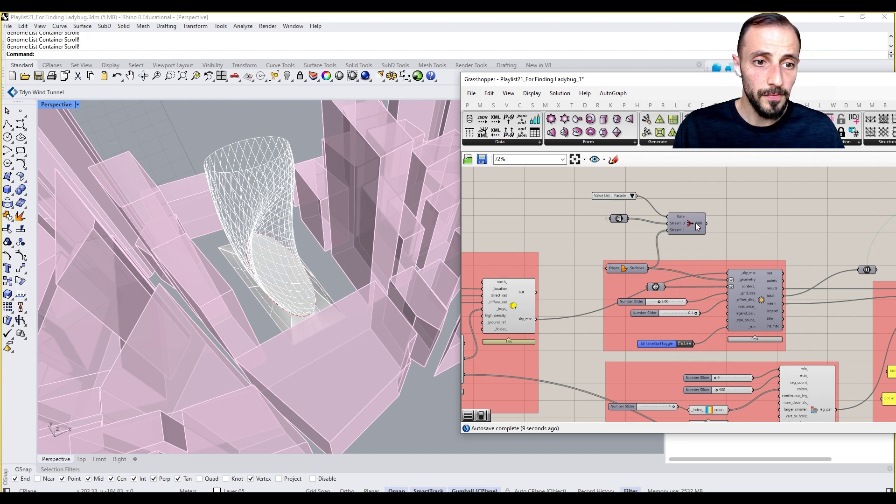
pyautogui.moveTo(699, 226)
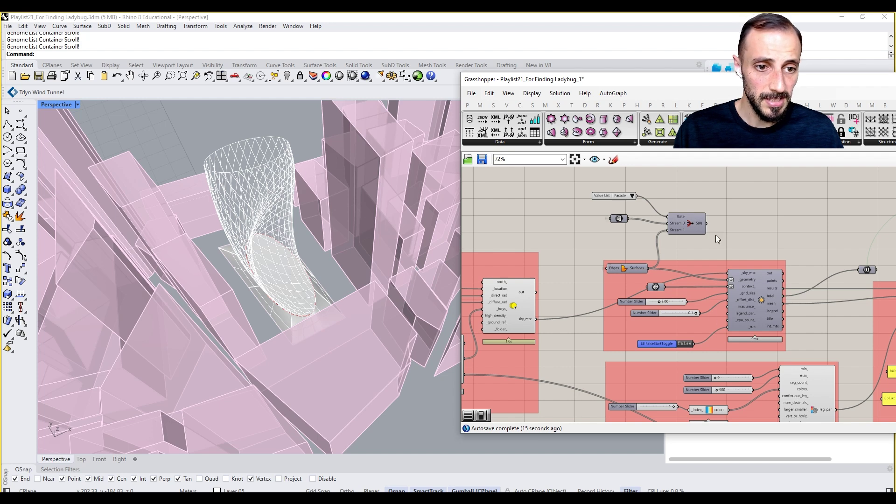
pyautogui.moveTo(707, 223); pyautogui.dragTo(730, 279)
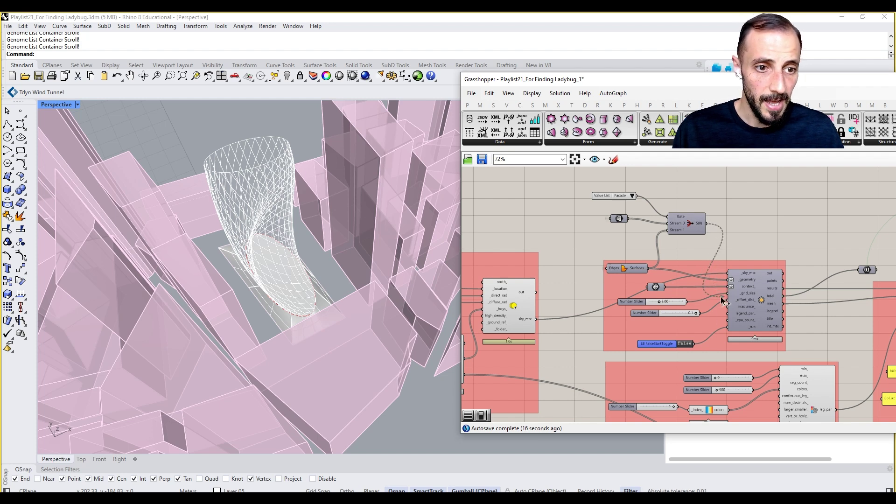
# Step: Group the Value List, Surface parameter and Stream Filter, and move the group farther above the radiation study group
pyautogui.moveTo(699, 183); pyautogui.dragTo(566, 241)
pyautogui.rightClick(557, 219)
pyautogui.click(579, 290)
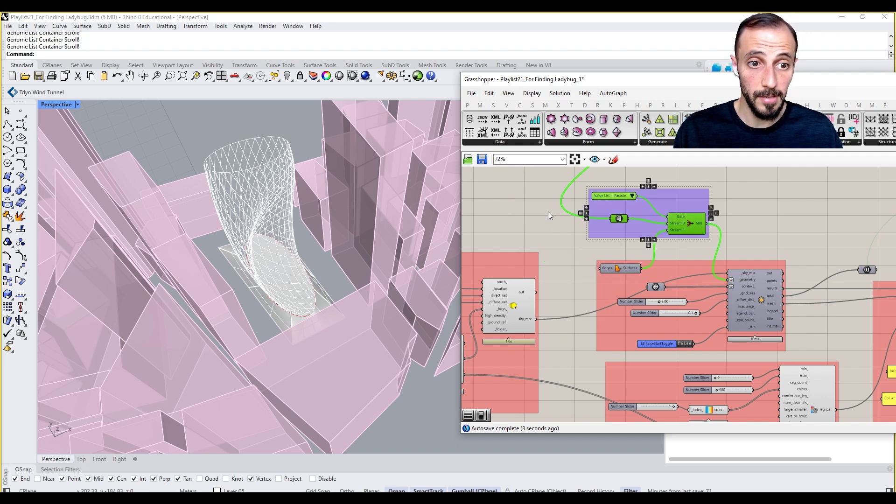
pyautogui.moveTo(668, 200); pyautogui.dragTo(634, 243, button='right')
pyautogui.moveTo(644, 239); pyautogui.dragTo(672, 212)
pyautogui.click(605, 179)
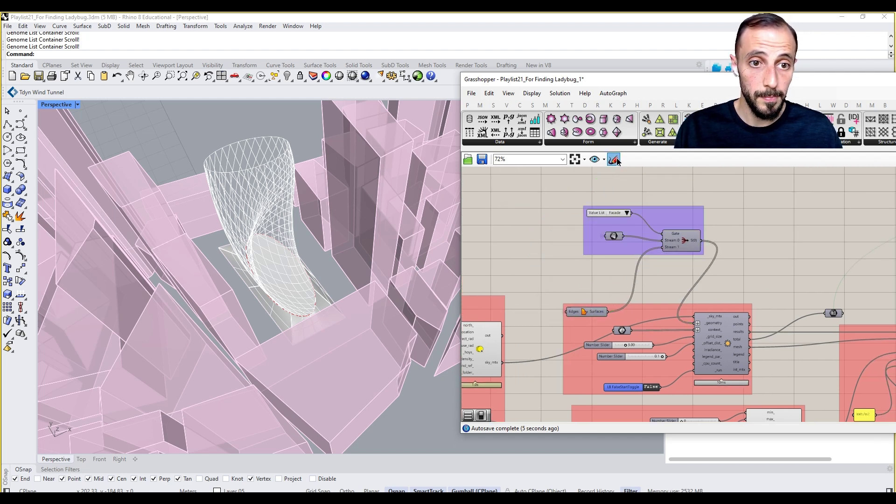
# Step: Sketch a black freehand rectangular frame with line thickness 24 around the Value List and Stream Filter group
pyautogui.click(615, 159)
pyautogui.moveTo(480, 175); pyautogui.dragTo(530, 175)
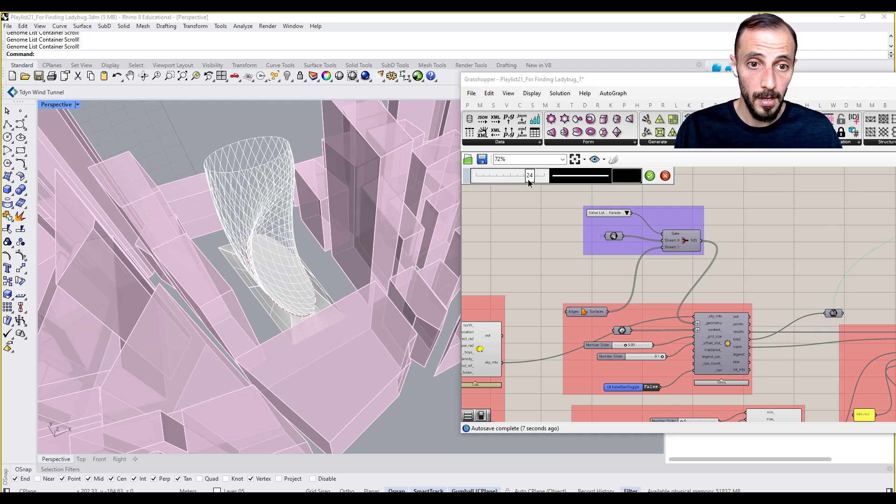
pyautogui.moveTo(578, 198)
pyautogui.mouseDown()
pyautogui.moveTo(589, 259)
pyautogui.moveTo(658, 268)
pyautogui.moveTo(728, 207)
pyautogui.moveTo(643, 197)
pyautogui.moveTo(587, 197)
pyautogui.moveTo(581, 205)
pyautogui.mouseUp()
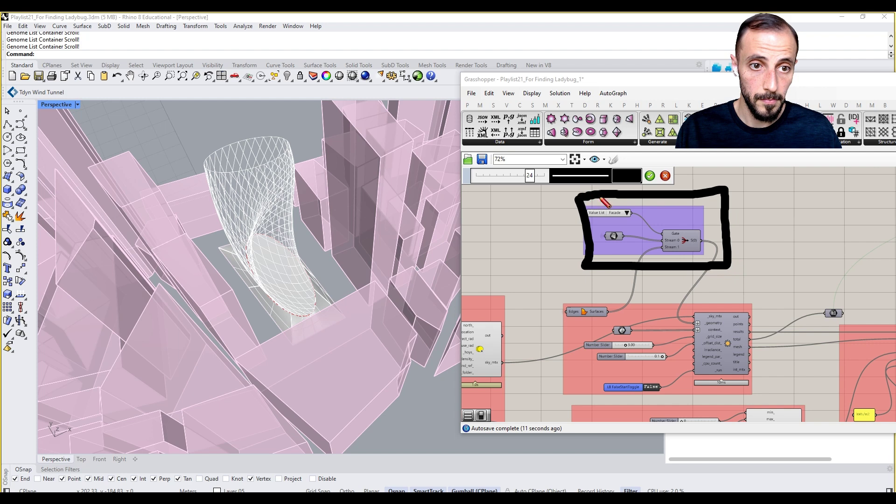
pyautogui.click(650, 176)
# Step: Shift the selector group to the centre of the sketched frame and group it together with the frame
pyautogui.moveTo(696, 217); pyautogui.dragTo(708, 215)
pyautogui.moveTo(748, 180); pyautogui.dragTo(535, 290)
pyautogui.rightClick(543, 240)
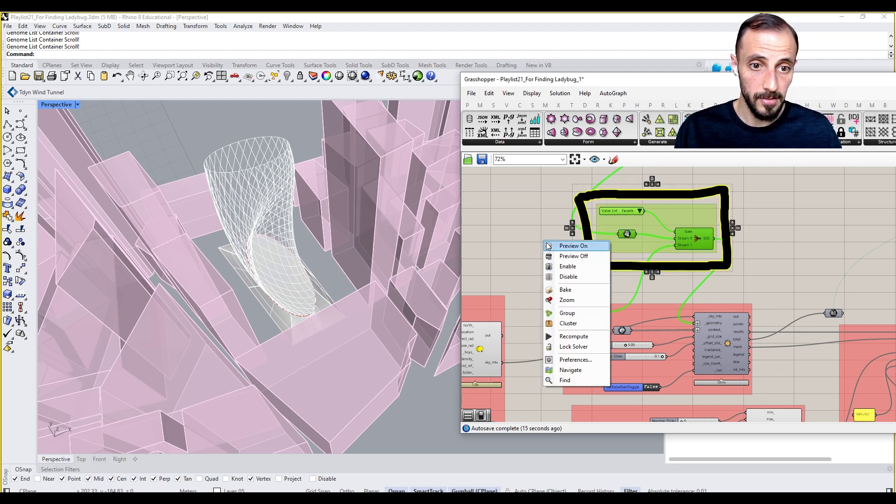
pyautogui.click(547, 270)
pyautogui.click(558, 255)
# Step: Change the colour of the outer group around the sketched frame to bright red
pyautogui.rightClick(578, 229)
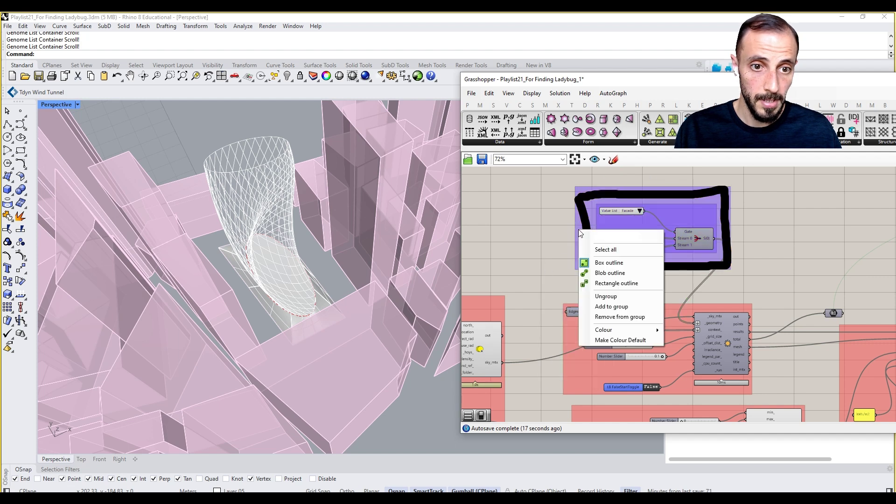
pyautogui.moveTo(616, 330)
pyautogui.moveTo(728, 422); pyautogui.dragTo(777, 447)
pyautogui.click(779, 275)
pyautogui.doubleClick(779, 274)
pyautogui.moveTo(779, 274); pyautogui.dragTo(719, 255, button='right')
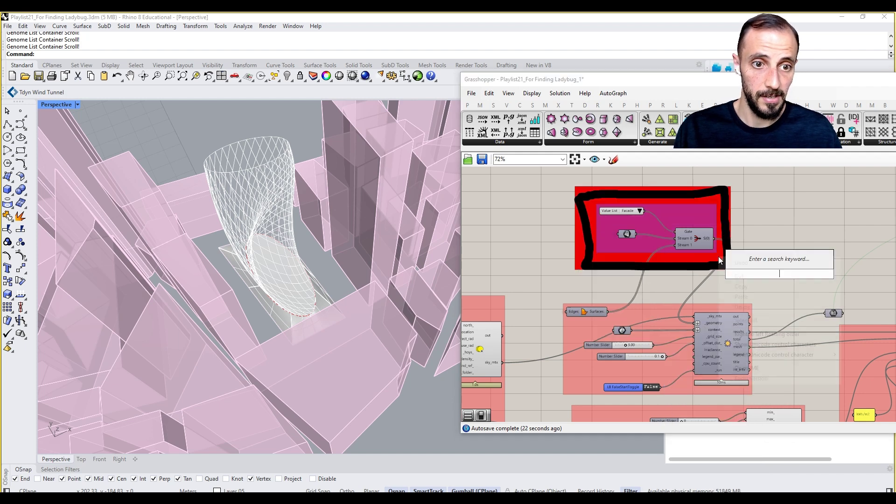
pyautogui.click(766, 208)
pyautogui.moveTo(773, 223); pyautogui.dragTo(734, 221, button='right')
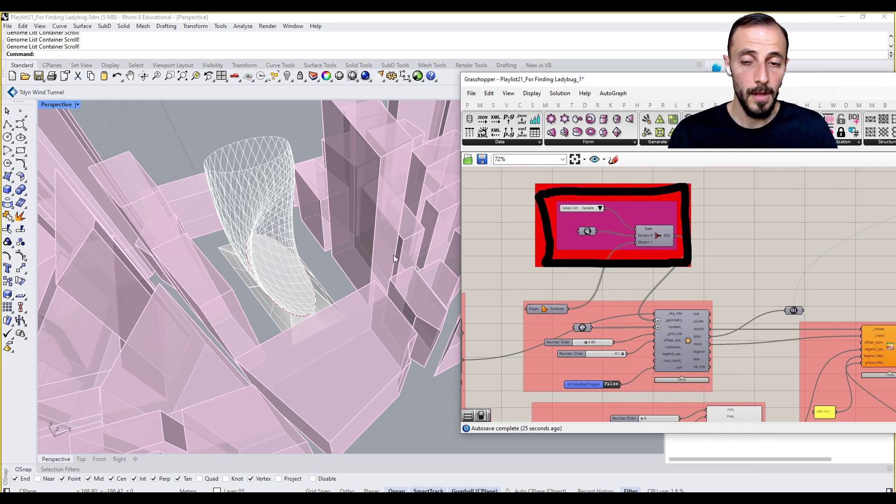
# Step: Run the radiation study on the facade by setting its run toggle to True
pyautogui.moveTo(336, 242); pyautogui.dragTo(301, 249, button='right')
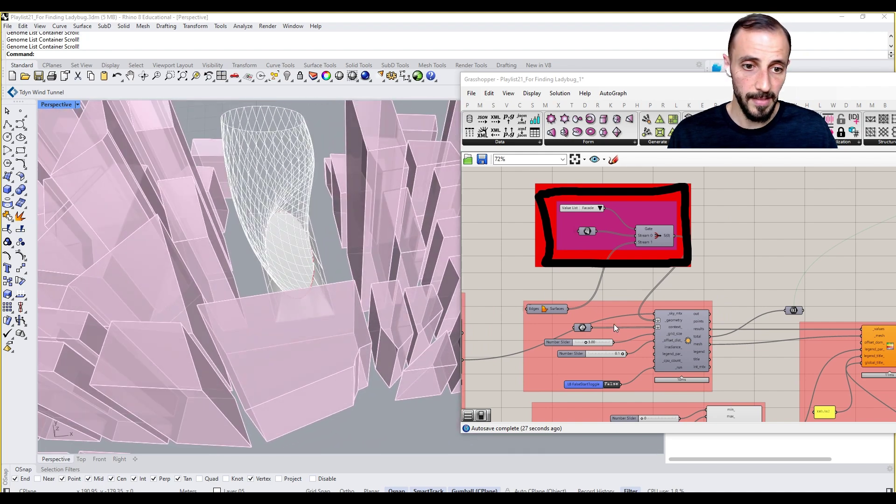
pyautogui.moveTo(605, 396); pyautogui.dragTo(600, 387, button='right')
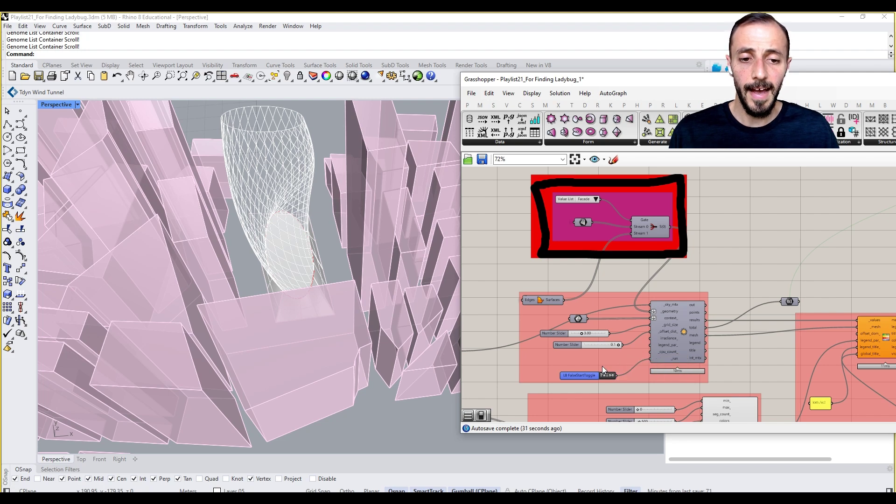
pyautogui.moveTo(273, 199); pyautogui.dragTo(264, 200, button='right')
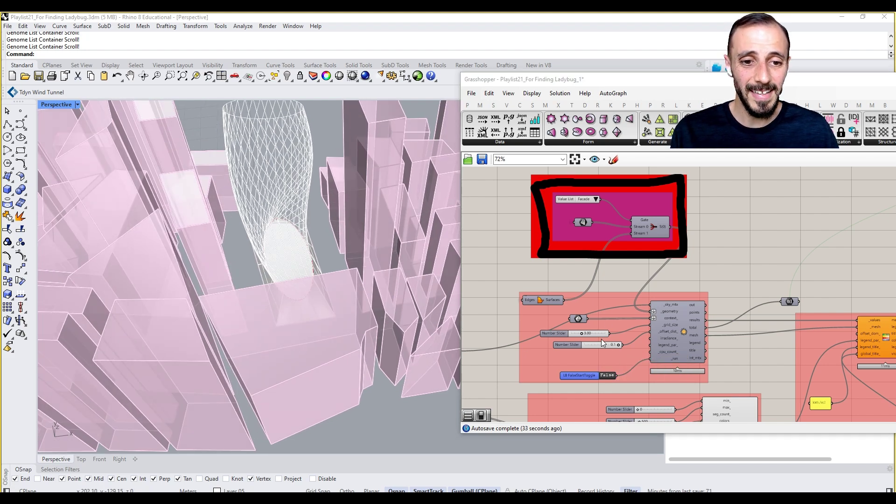
pyautogui.scroll(1, 601, 339)
pyautogui.scroll(3, 280, 116)
pyautogui.scroll(3, 280, 116)
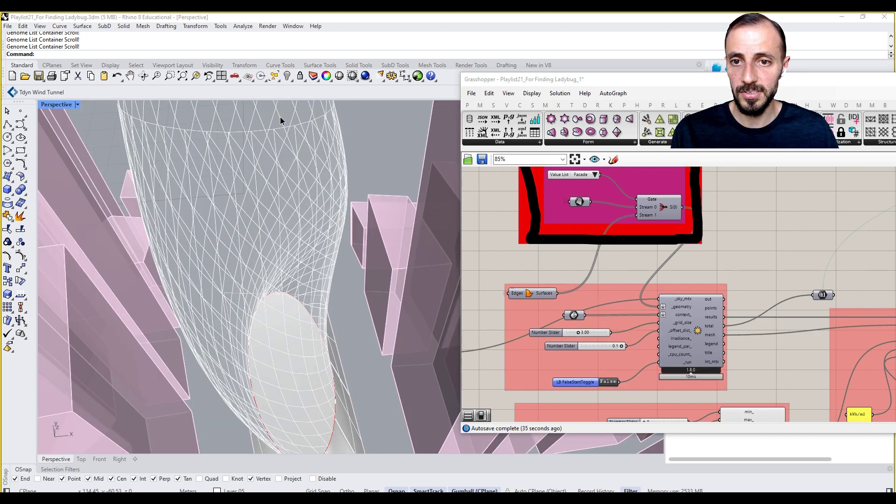
pyautogui.moveTo(280, 117); pyautogui.dragTo(284, 139, button='right')
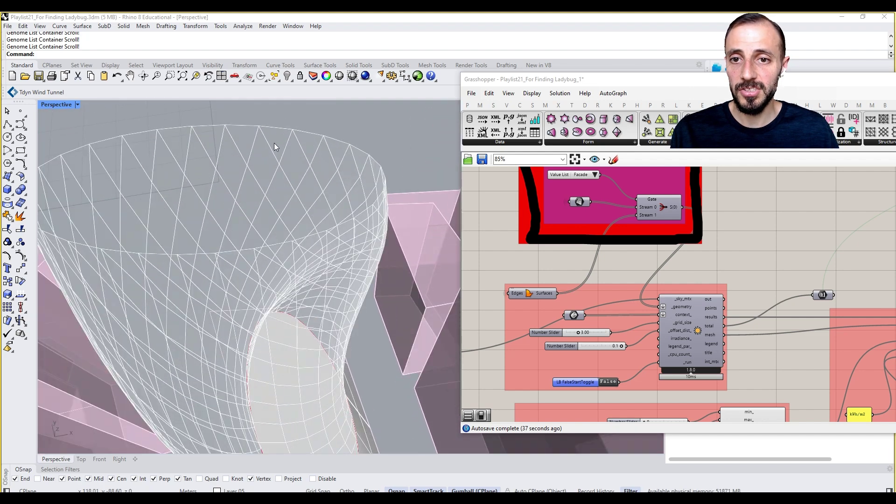
pyautogui.click(605, 382)
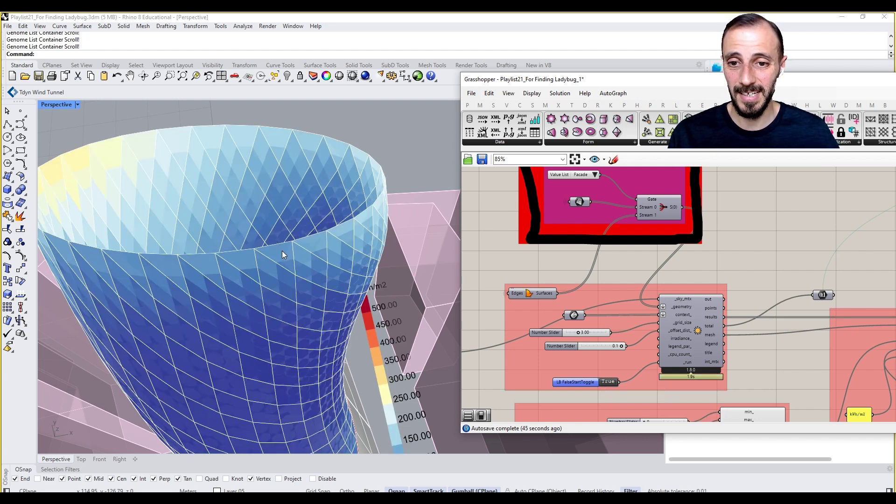
pyautogui.doubleClick(492, 323)
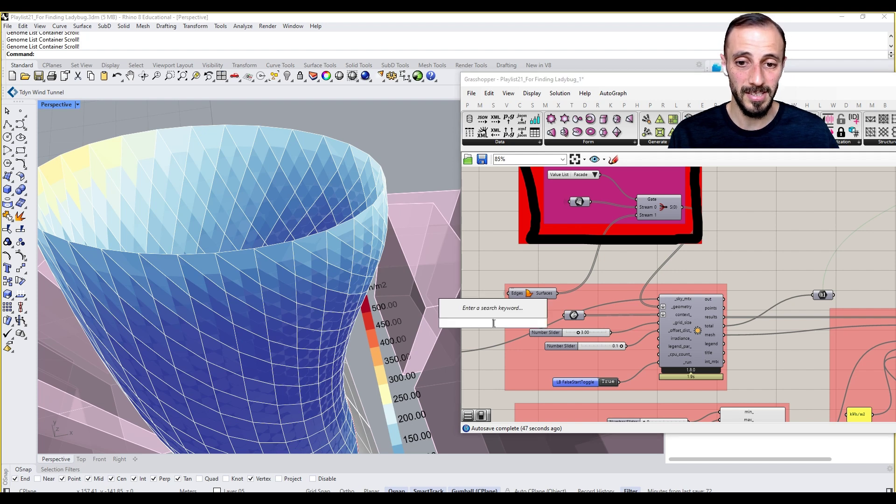
pyautogui.write('10')
pyautogui.press('Return')
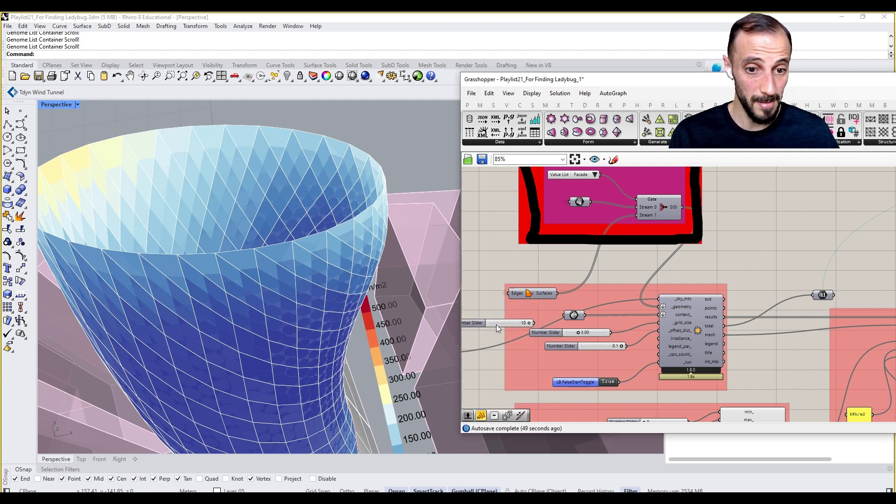
# Step: Set the radiation study's _grid_size slider to 10.00 and delete the unconnected number slider beside the group
pyautogui.doubleClick(575, 334)
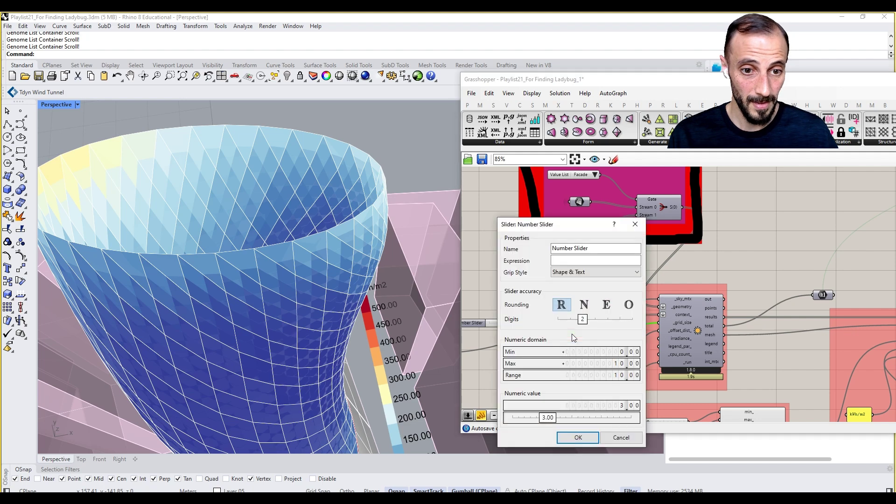
pyautogui.moveTo(550, 421); pyautogui.dragTo(659, 433)
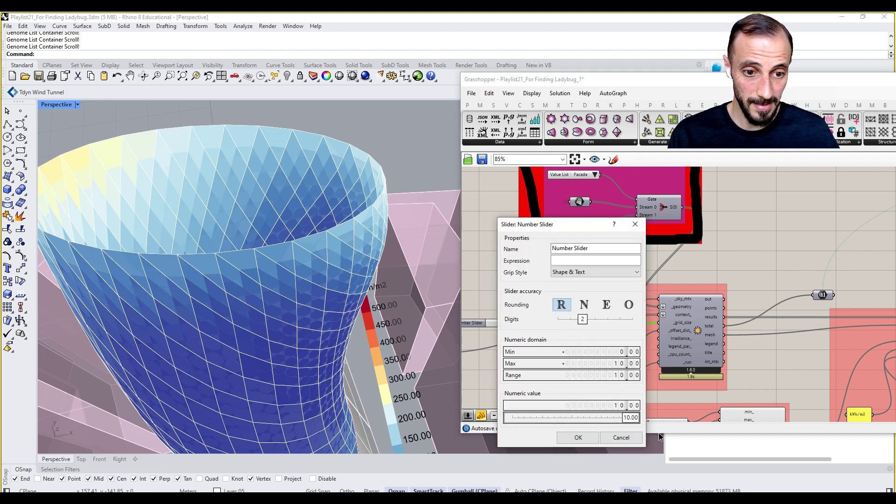
pyautogui.click(587, 435)
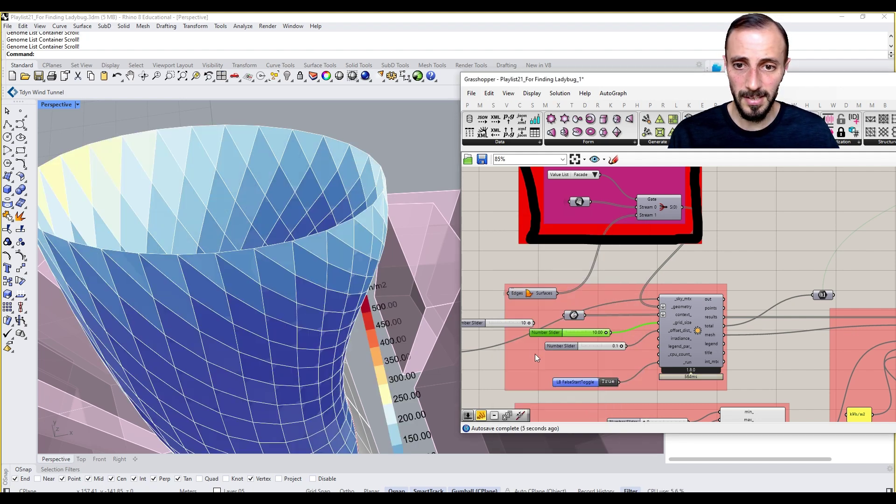
pyautogui.click(486, 321)
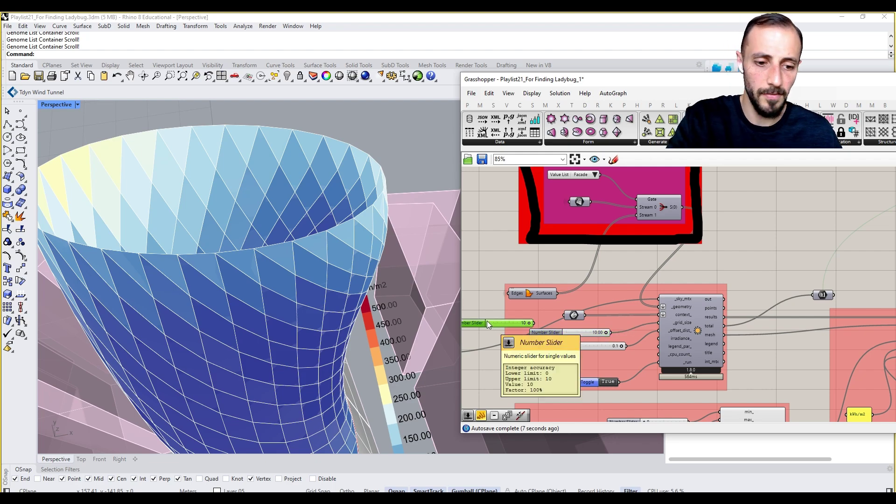
pyautogui.press('Delete')
# Step: Try a value of 200 for the legend parameters' max_ slider and inspect the tower's recoloured facade
pyautogui.scroll(-10, 356, 304)
pyautogui.moveTo(356, 303); pyautogui.dragTo(285, 207, button='right')
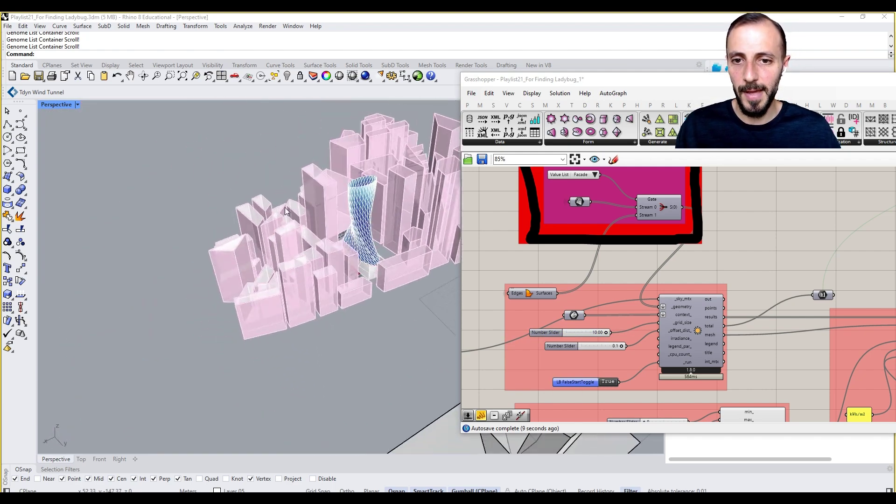
pyautogui.scroll(8, 386, 200)
pyautogui.moveTo(386, 200); pyautogui.dragTo(327, 270, button='right')
pyautogui.scroll(4, 324, 256)
pyautogui.scroll(-7, 328, 245)
pyautogui.moveTo(803, 309); pyautogui.dragTo(741, 242, button='right')
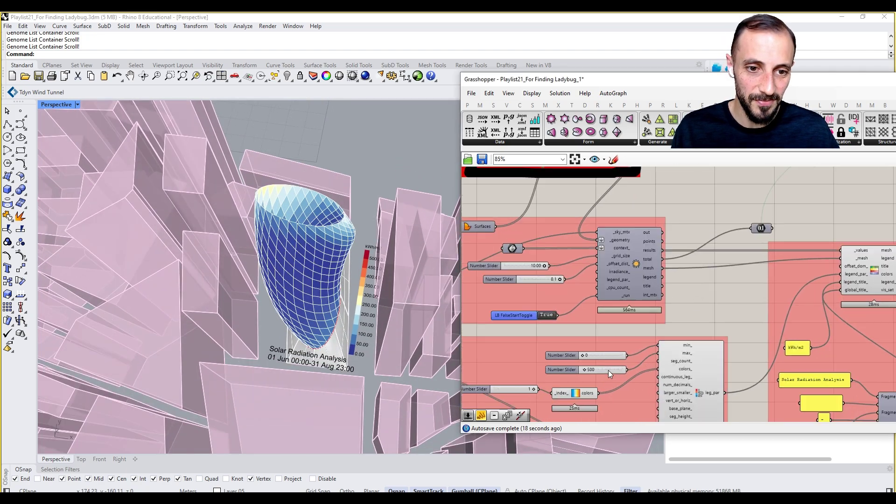
pyautogui.scroll(3, 607, 369)
pyautogui.doubleClick(602, 369)
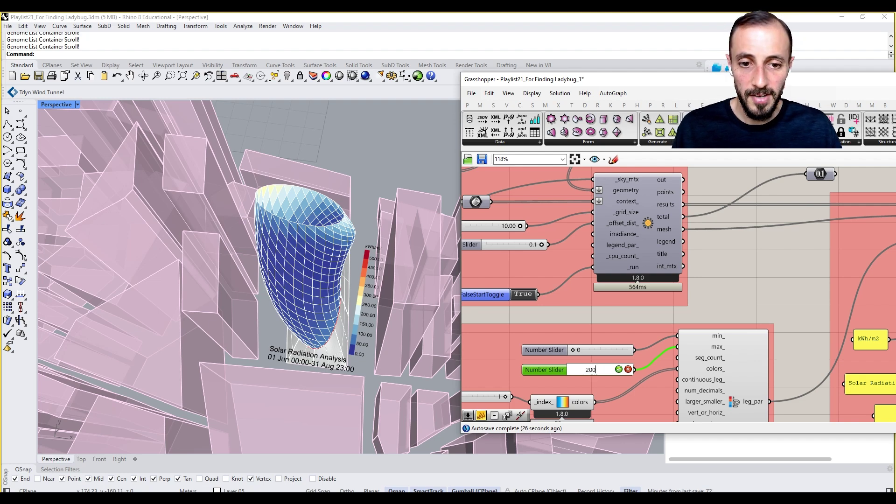
pyautogui.press('Return')
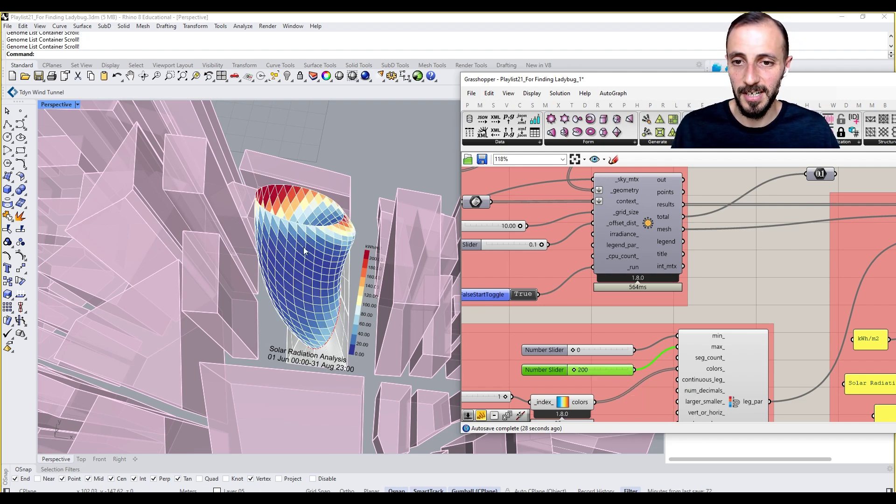
pyautogui.moveTo(304, 251); pyautogui.dragTo(327, 206, button='right')
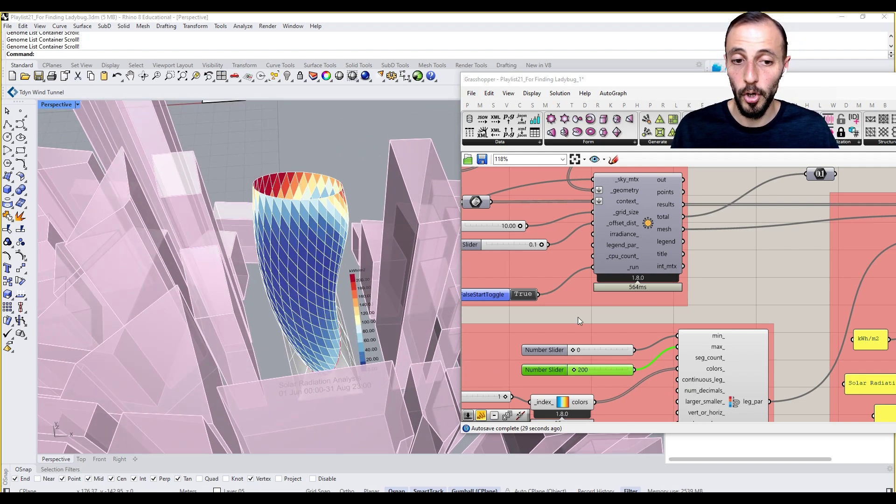
# Step: Set the legend parameters' max_ slider back to 500
pyautogui.doubleClick(598, 368)
pyautogui.write('500')
pyautogui.press('Return')
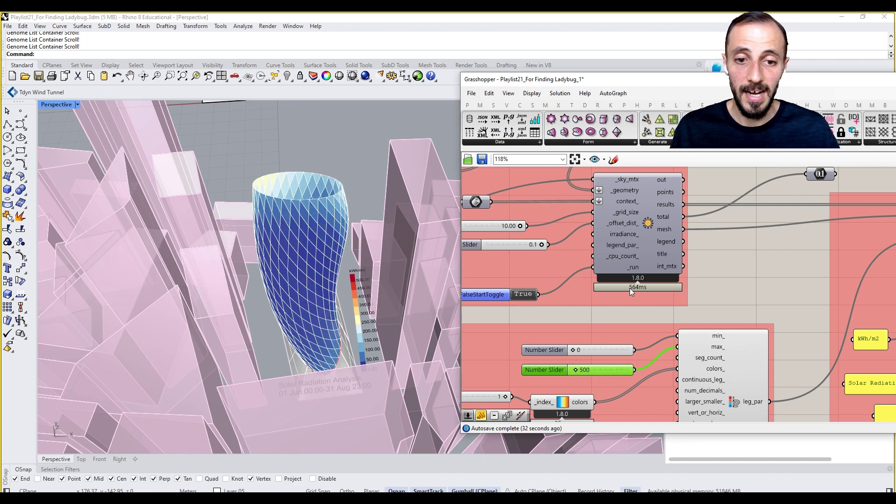
# Step: Switch the preview from the heatmap component with the custom legend to the radiation study component itself
pyautogui.moveTo(396, 254); pyautogui.dragTo(365, 258, button='right')
pyautogui.scroll(-5, 240, 257)
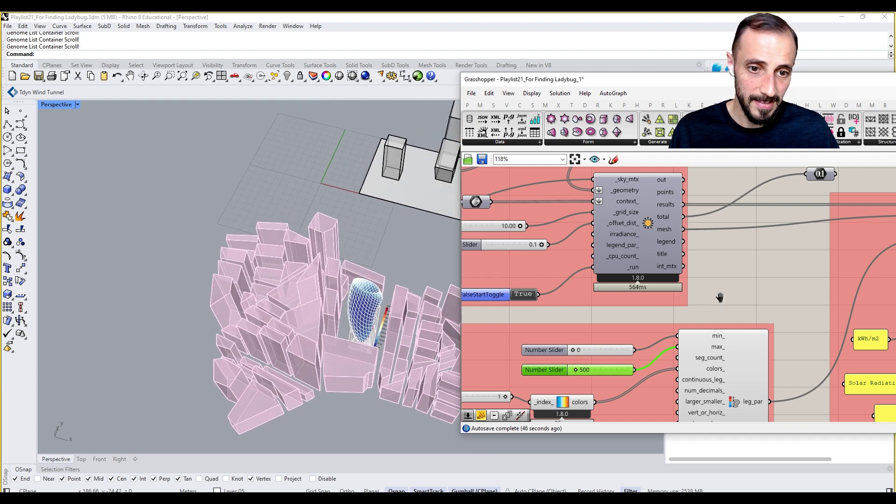
pyautogui.moveTo(714, 299); pyautogui.dragTo(665, 278, button='right')
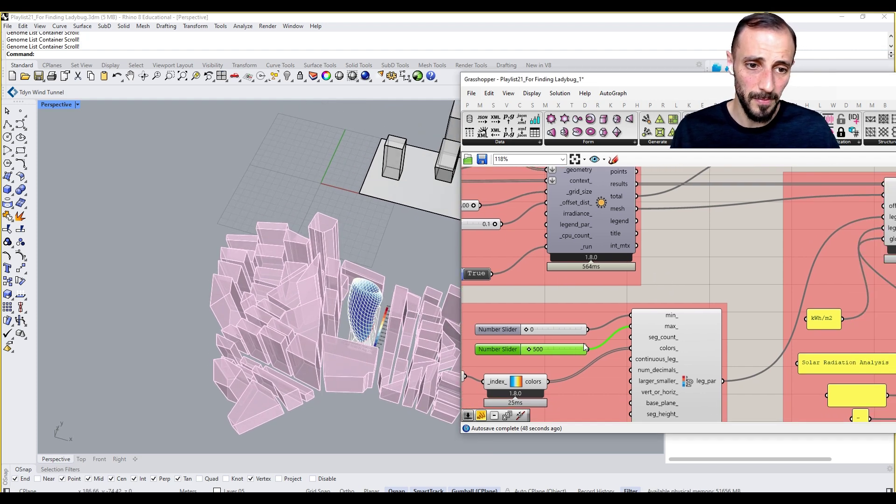
pyautogui.scroll(-2, 584, 344)
pyautogui.click(516, 251)
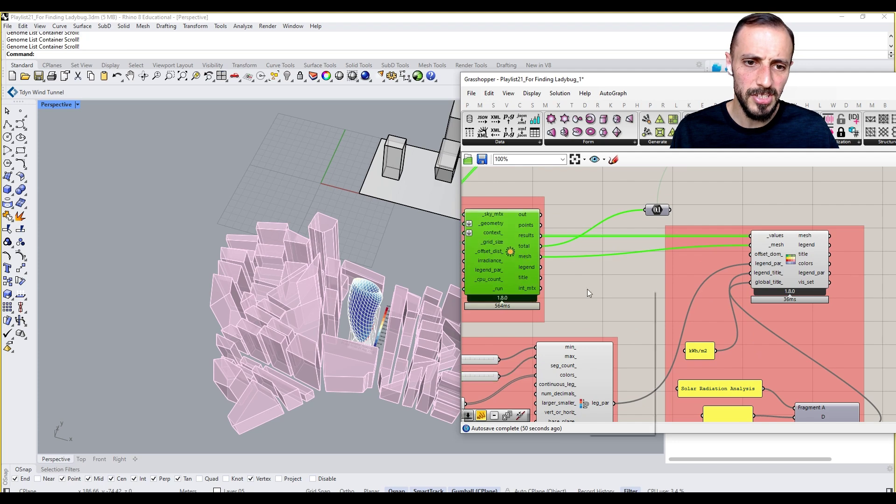
pyautogui.click(602, 297)
pyautogui.click(775, 261)
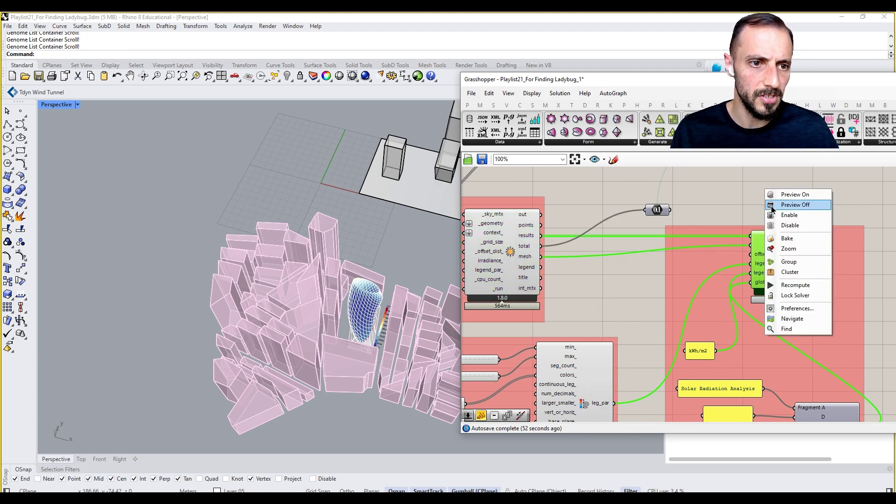
pyautogui.click(772, 209)
# Step: Inspect the study's default coloring, turn the heatmap component's preview back on and turn the radiation study component's preview off
pyautogui.scroll(5, 390, 303)
pyautogui.moveTo(389, 304); pyautogui.dragTo(368, 281, button='right')
pyautogui.scroll(2, 433, 316)
pyautogui.scroll(2, 433, 316)
pyautogui.scroll(-6, 400, 256)
pyautogui.rightClick(765, 208)
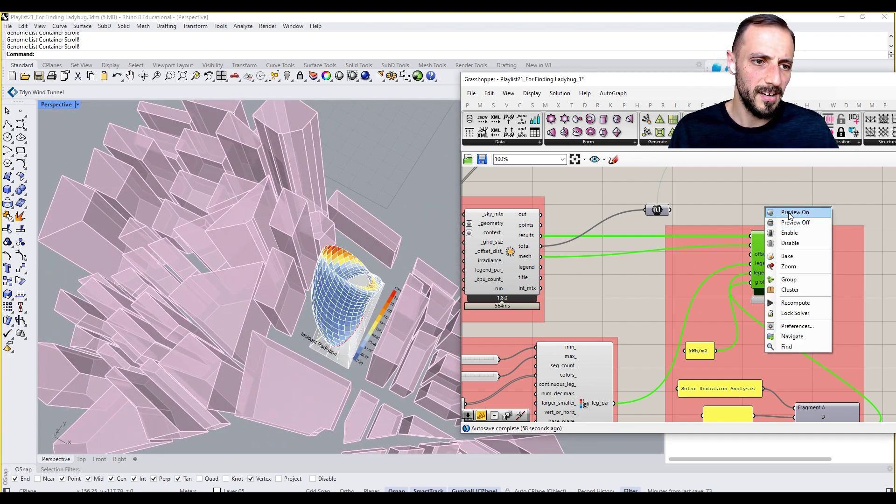
pyautogui.click(788, 214)
pyautogui.click(511, 234)
pyautogui.rightClick(562, 188)
pyautogui.click(578, 204)
pyautogui.click(567, 214)
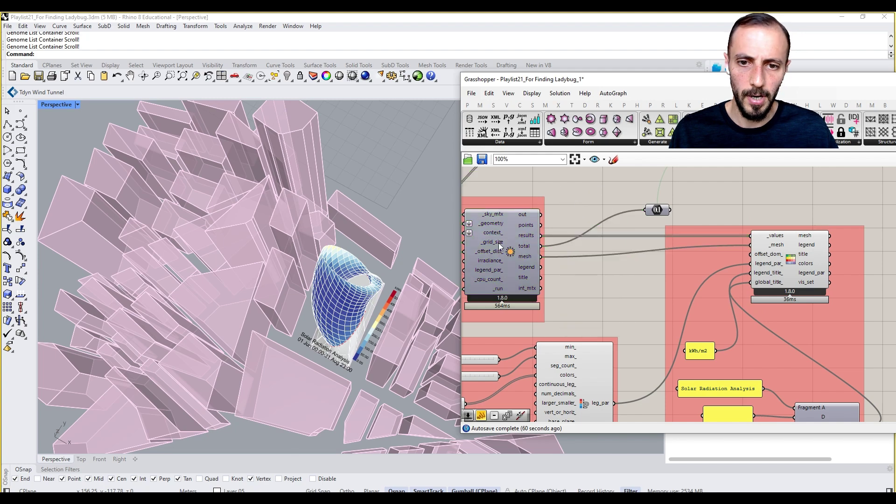
# Step: Open the Galapagos editor from the Genome/Fitness component above the studies and start its solver
pyautogui.moveTo(379, 308); pyautogui.dragTo(410, 296, button='right')
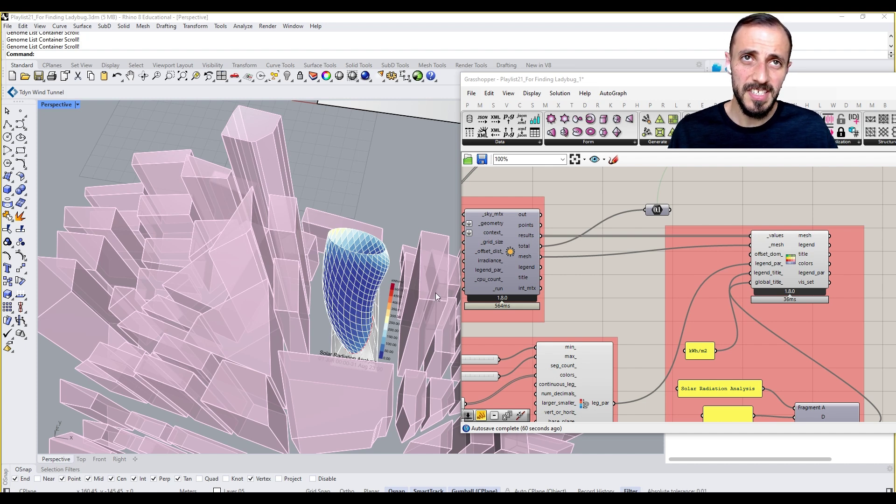
pyautogui.scroll(-5, 625, 315)
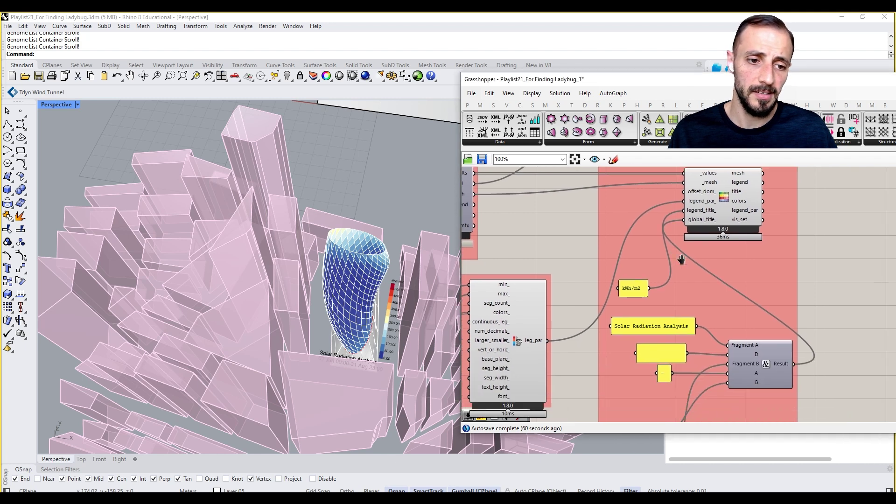
pyautogui.moveTo(666, 251); pyautogui.dragTo(671, 318, button='right')
pyautogui.moveTo(691, 238); pyautogui.dragTo(614, 330, button='right')
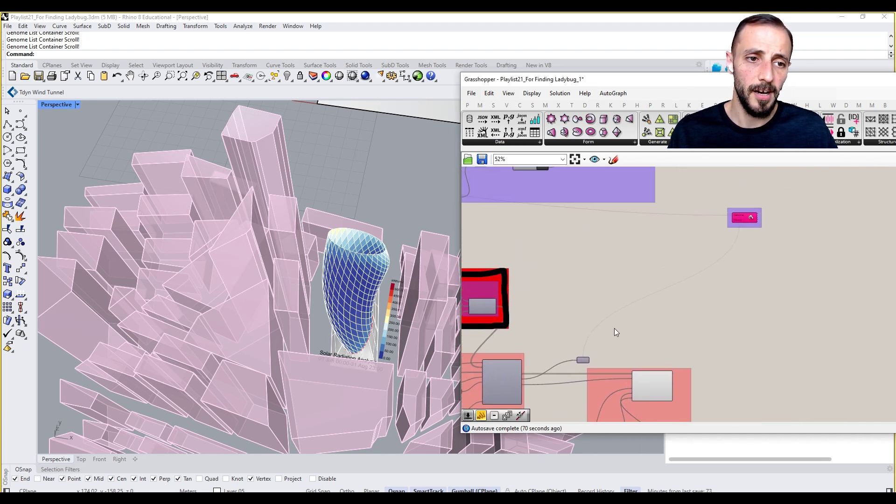
pyautogui.scroll(5, 735, 212)
pyautogui.scroll(1, 749, 214)
pyautogui.click(769, 226)
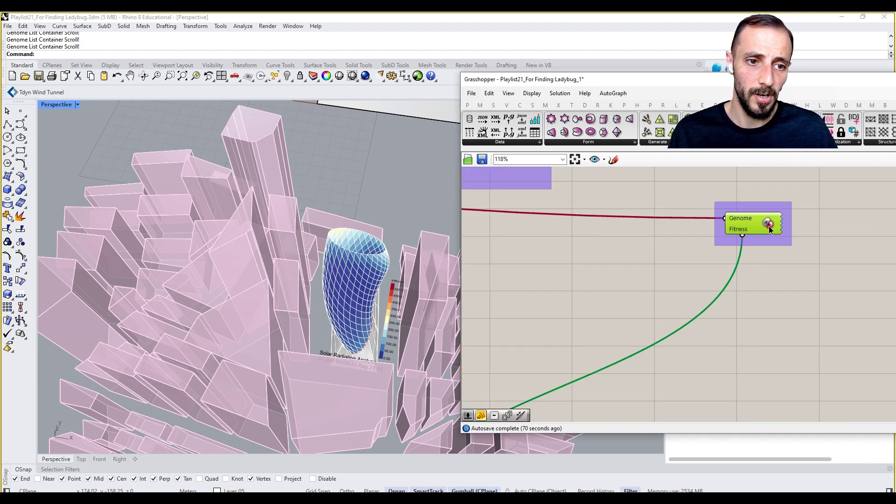
pyautogui.doubleClick(769, 226)
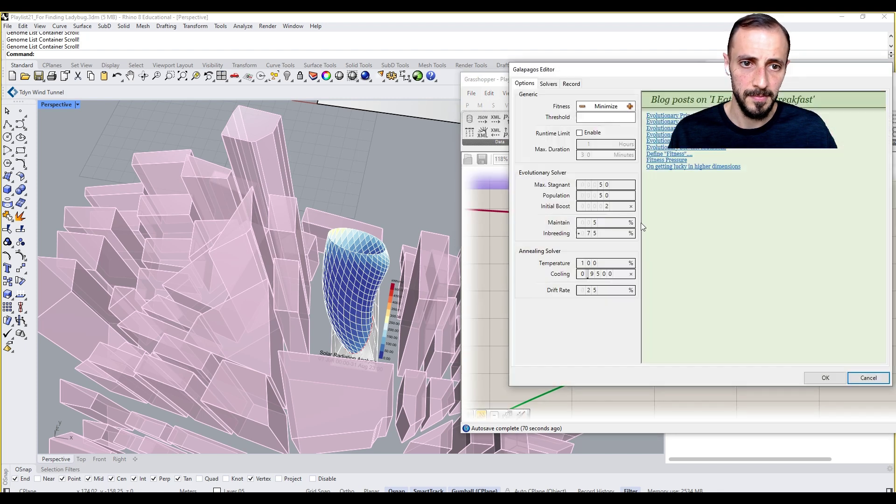
pyautogui.click(549, 84)
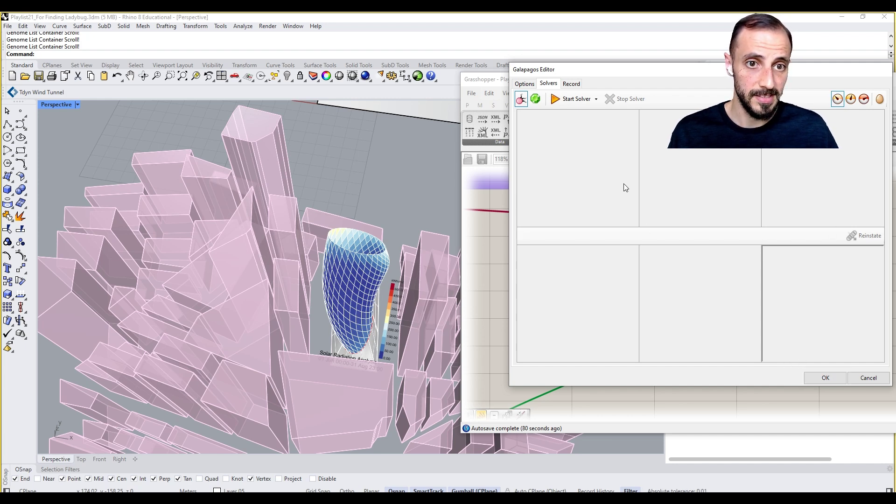
pyautogui.click(564, 102)
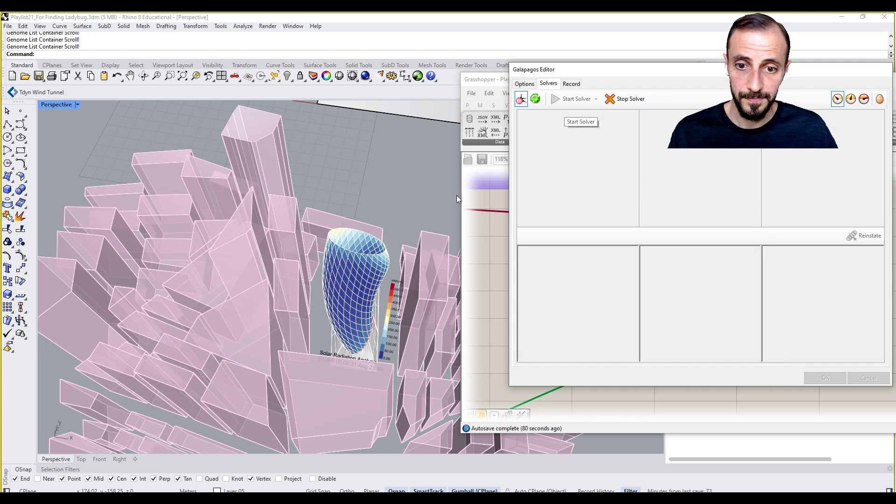
# Step: Examine the tower's radiation study up close while the solver runs, and review the full list of genomes with their fitness values
pyautogui.scroll(2, 383, 309)
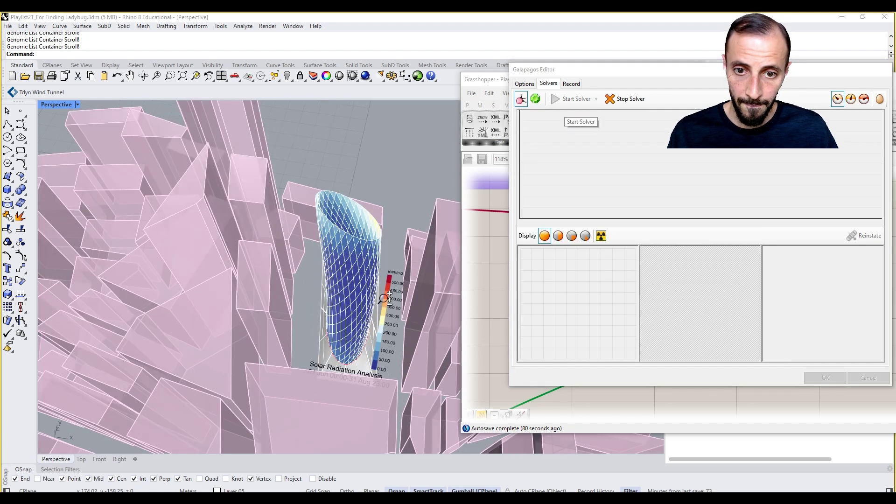
pyautogui.scroll(2, 385, 301)
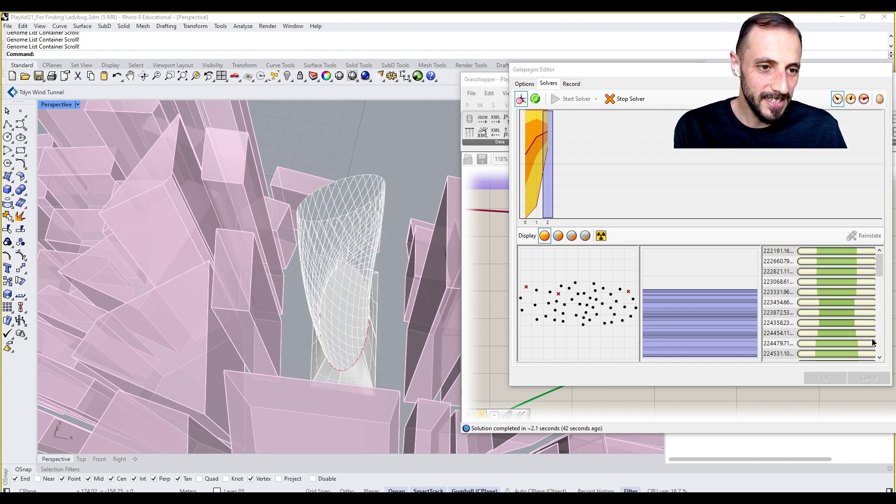
pyautogui.scroll(-10, 873, 343)
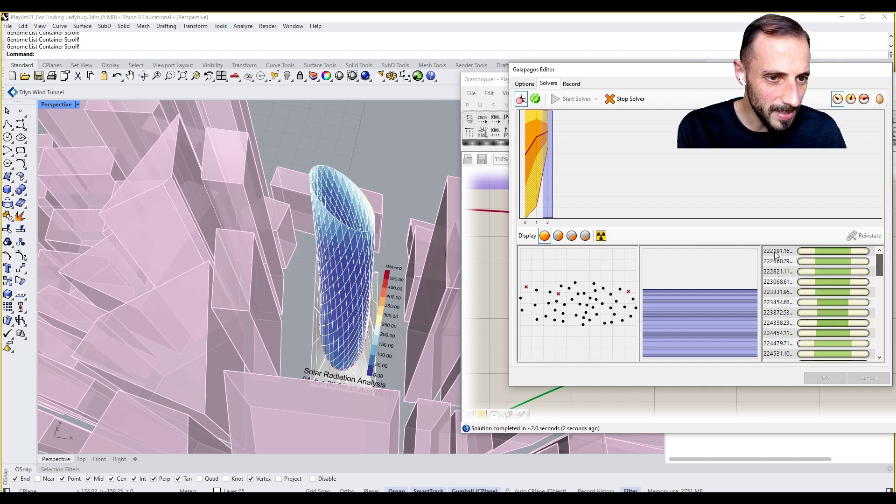
pyautogui.moveTo(880, 265); pyautogui.dragTo(882, 346)
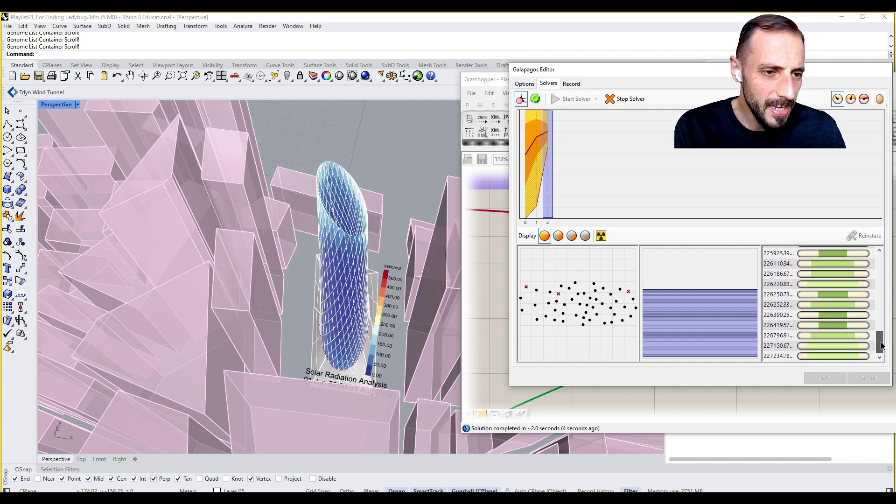
pyautogui.scroll(10, 868, 268)
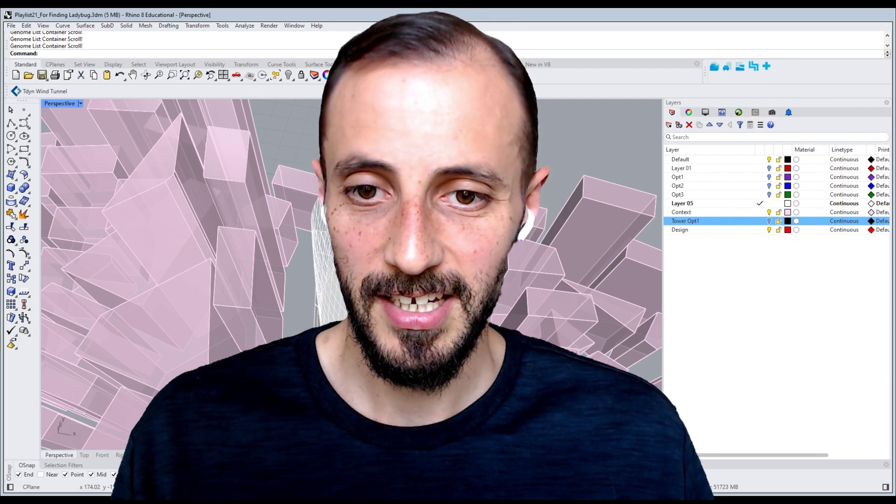
pyautogui.keyDown('shift'); pyautogui.moveTo(379, 344); pyautogui.dragTo(287, 328, button='right'); pyautogui.keyUp('shift')
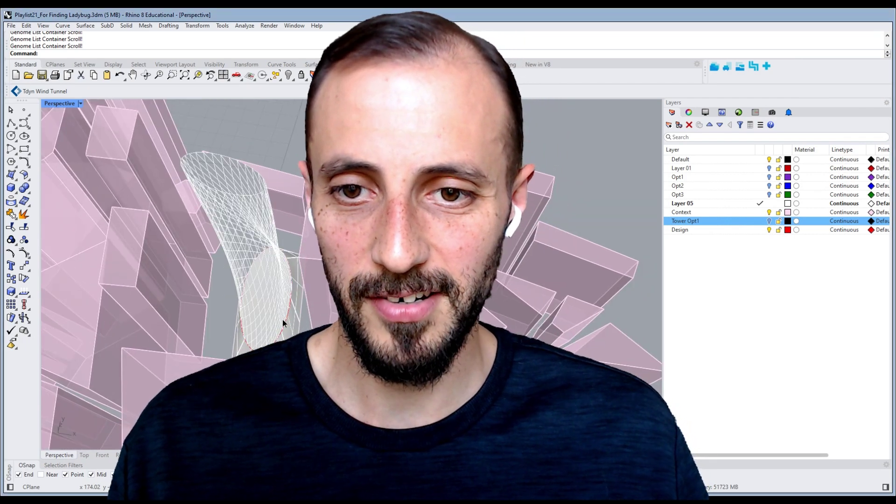